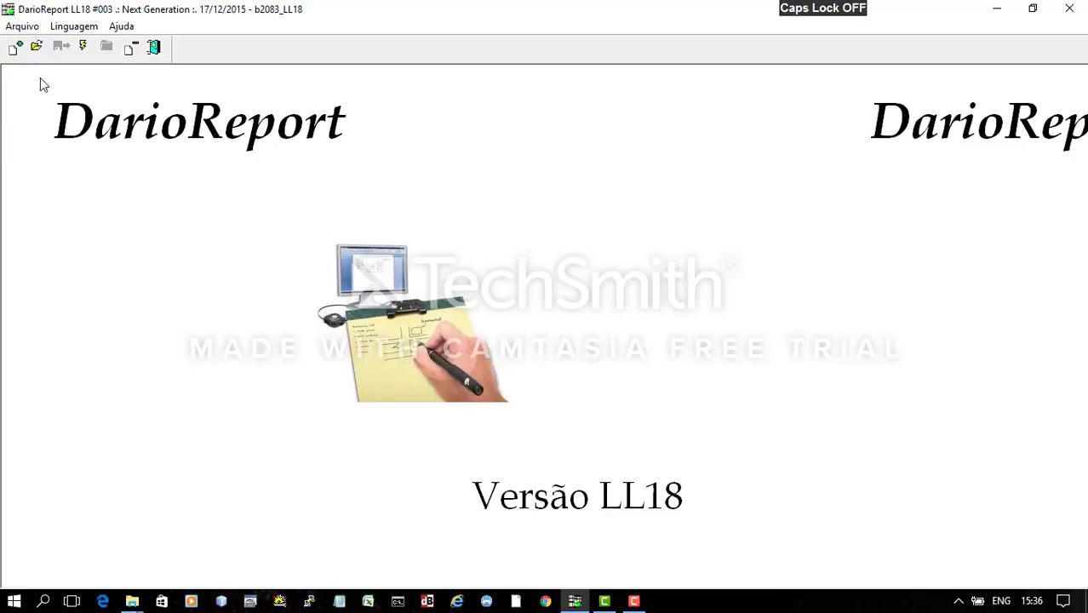
- Start a new report file and keep DarioReport as the folder to save it in
left_click(22, 27)
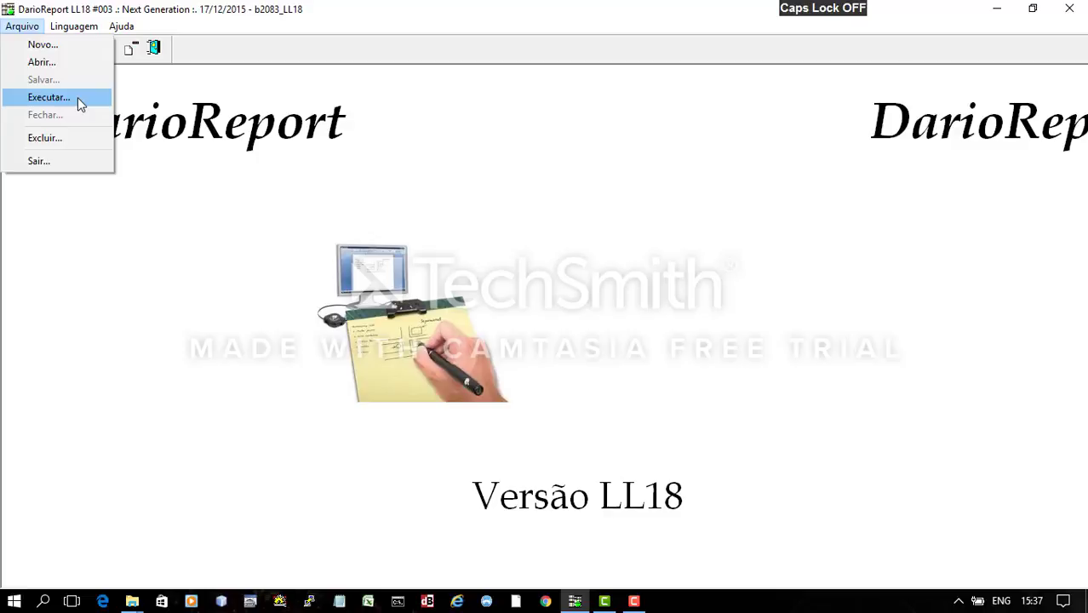
left_click(64, 44)
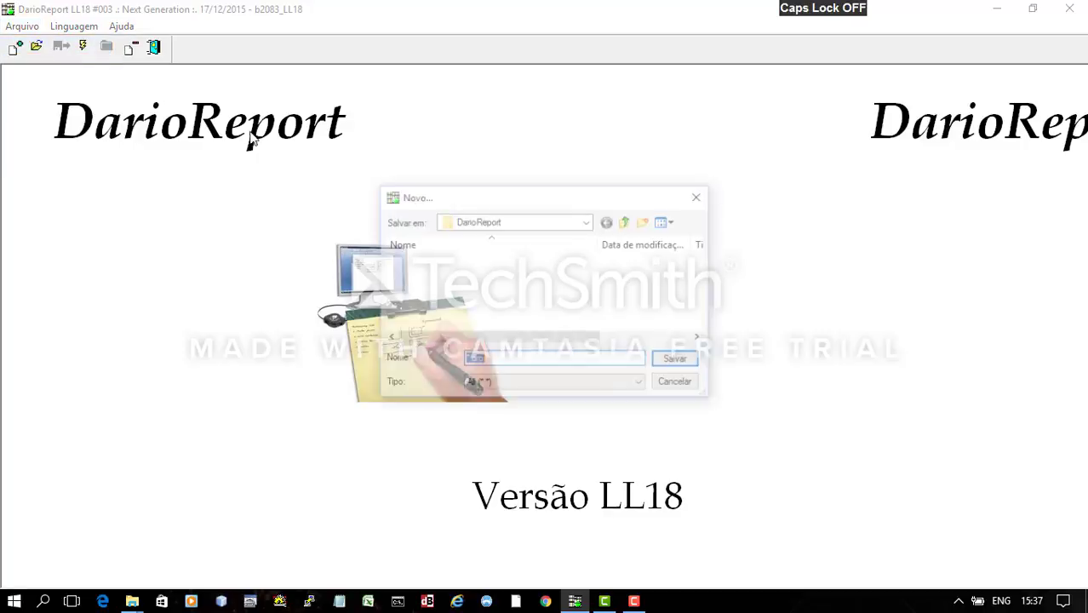
left_click(590, 221)
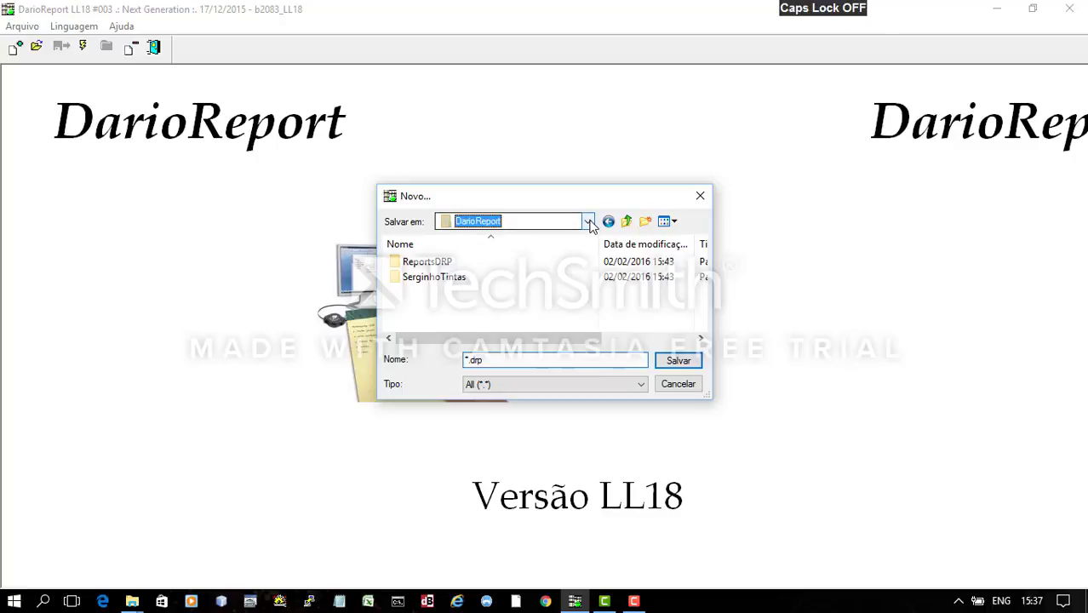
left_click(590, 221)
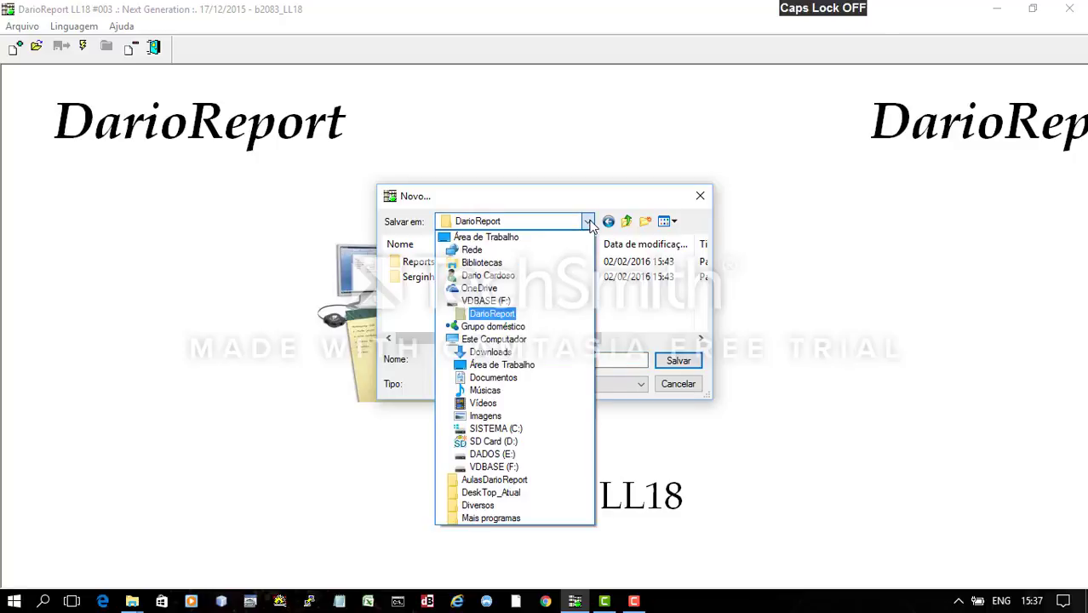
left_click(590, 222)
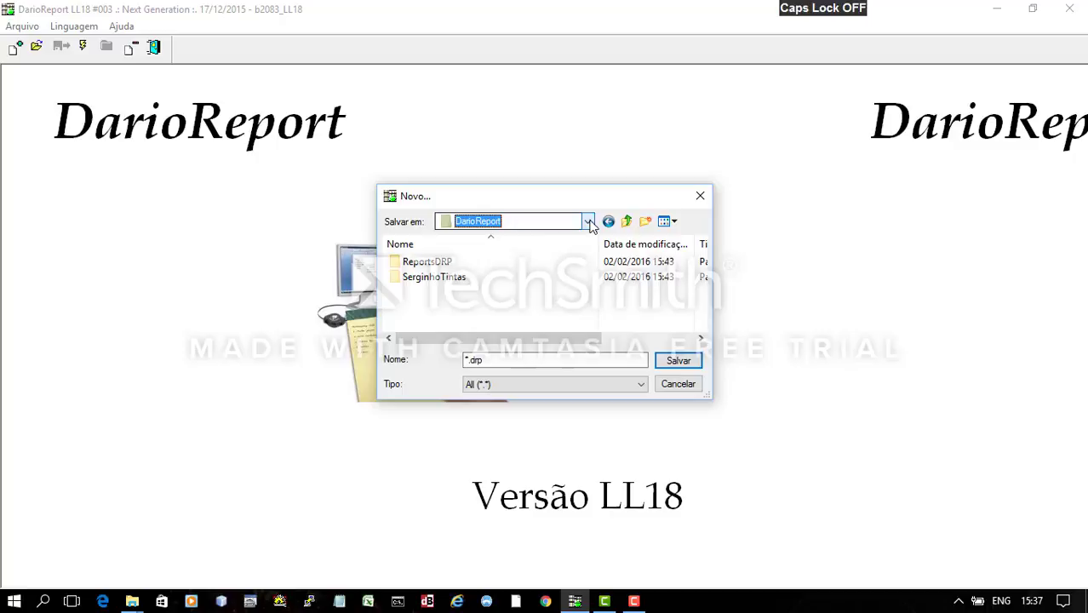
- Create a folder named RedeArlete inside the DarioReport folder and open it
left_click(487, 309)
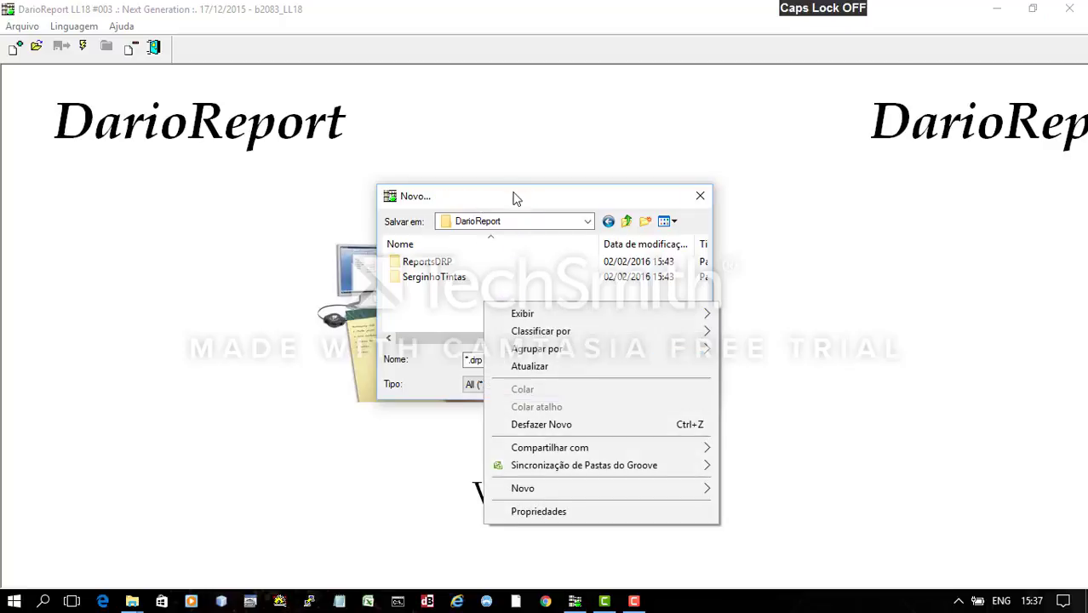
left_click(472, 275)
right_click(462, 309)
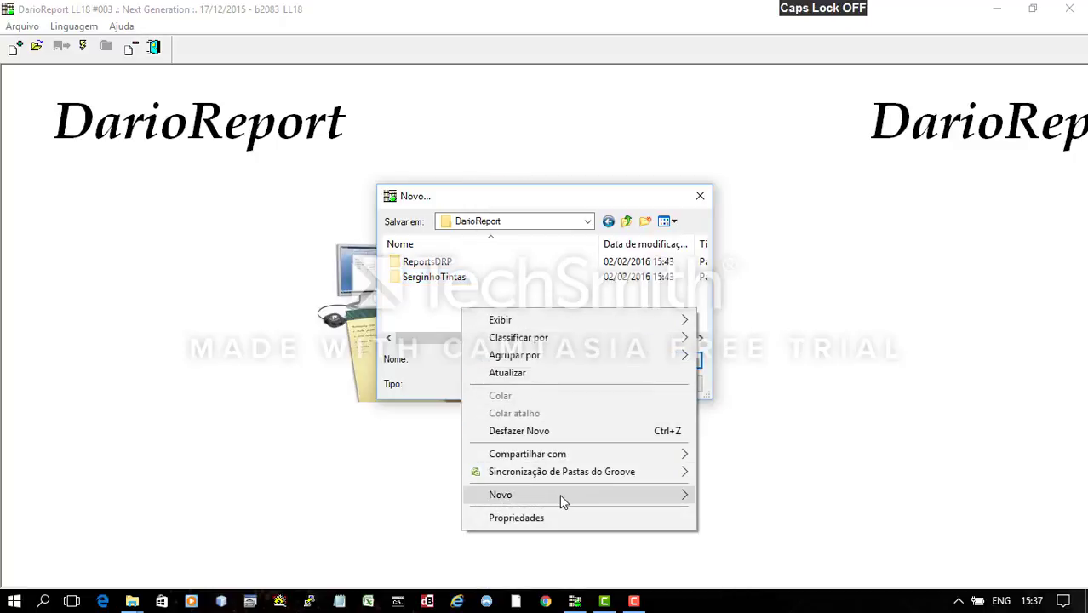
mouse_move(571, 500)
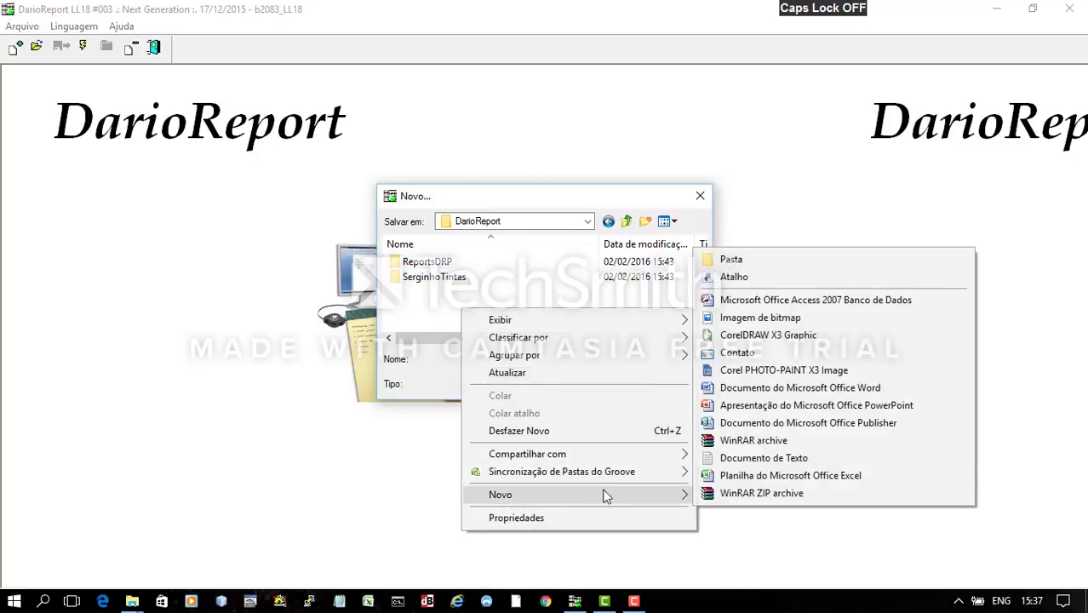
left_click(734, 266)
type("Rede")
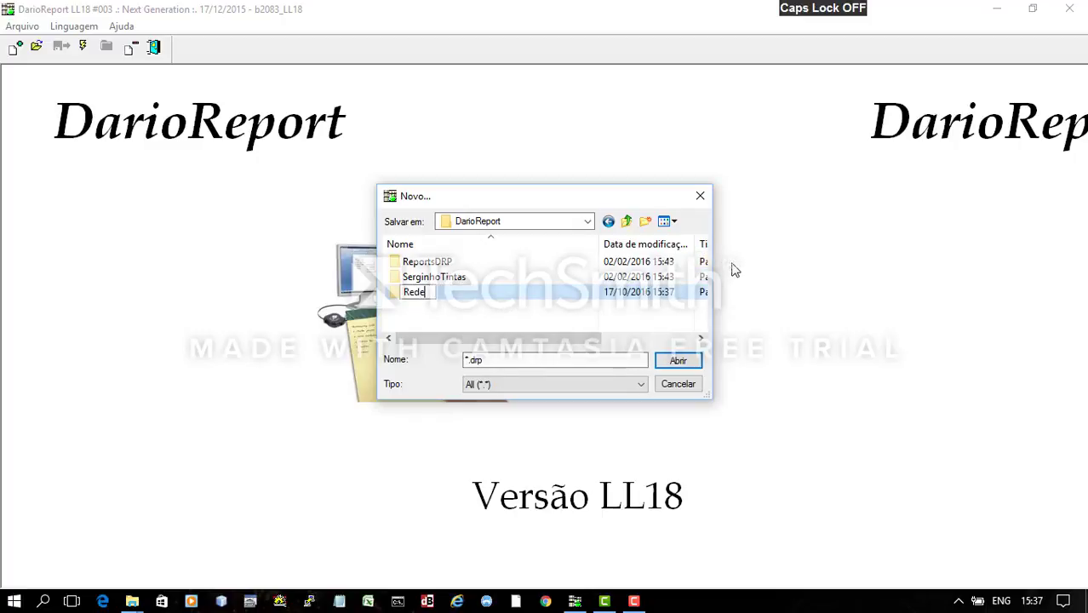
type("arlete")
left_click(443, 321)
double_click(398, 298)
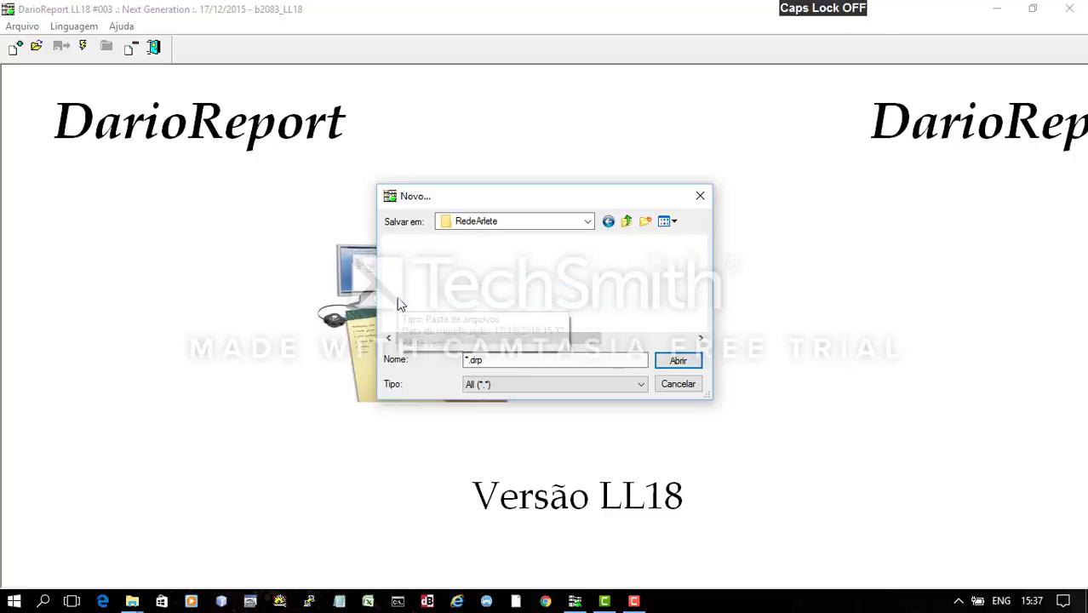
- Name the new report file Vendedores1, create it in the RedeArlete folder and save it
left_click(511, 359)
key("BackSpace")
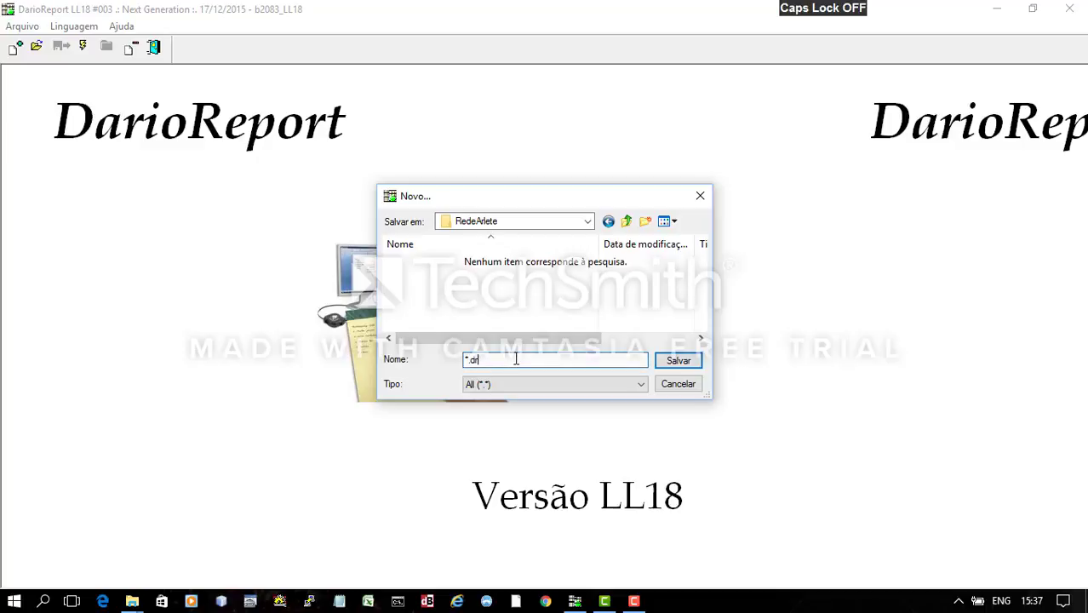
key("BackSpace")
key("BackSpace")
key("BackSpace")
key("BackSpace")
type("Vendedor")
key("BackSpace")
type("res 1")
left_click(675, 364)
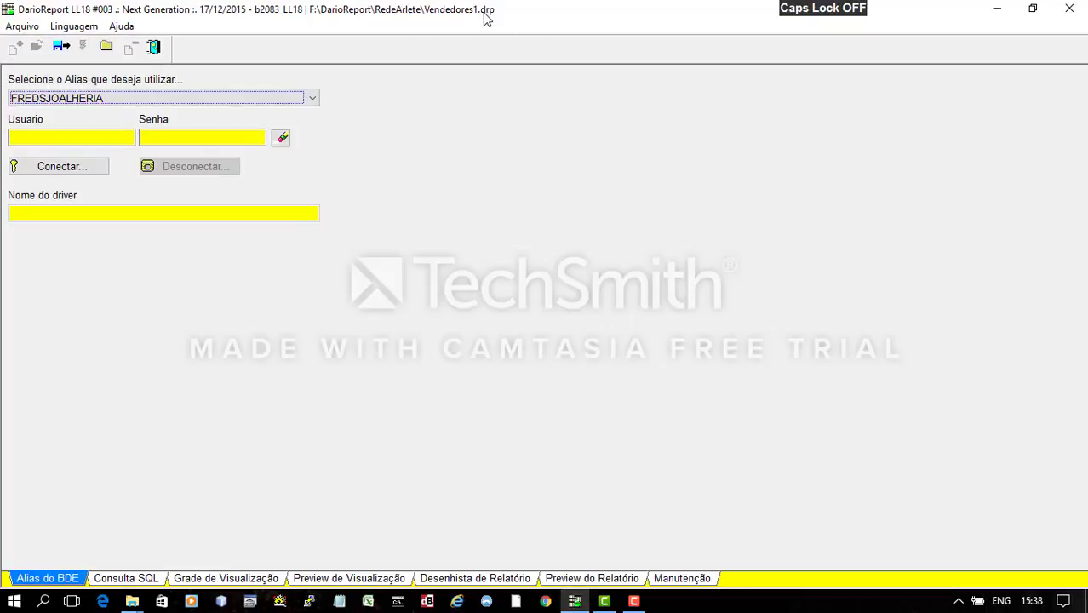
left_click(59, 50)
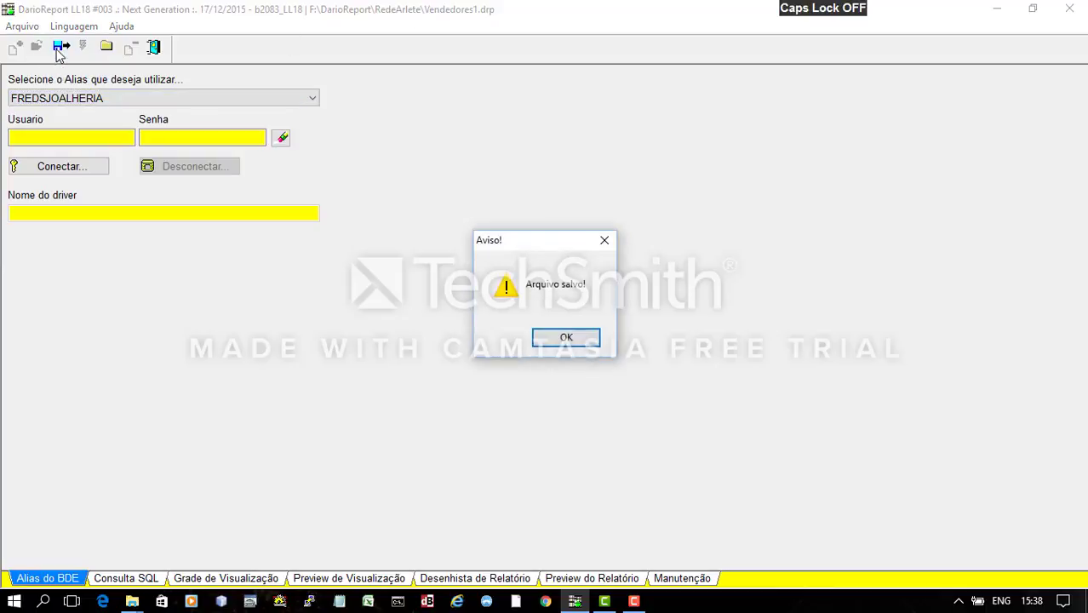
left_click(578, 339)
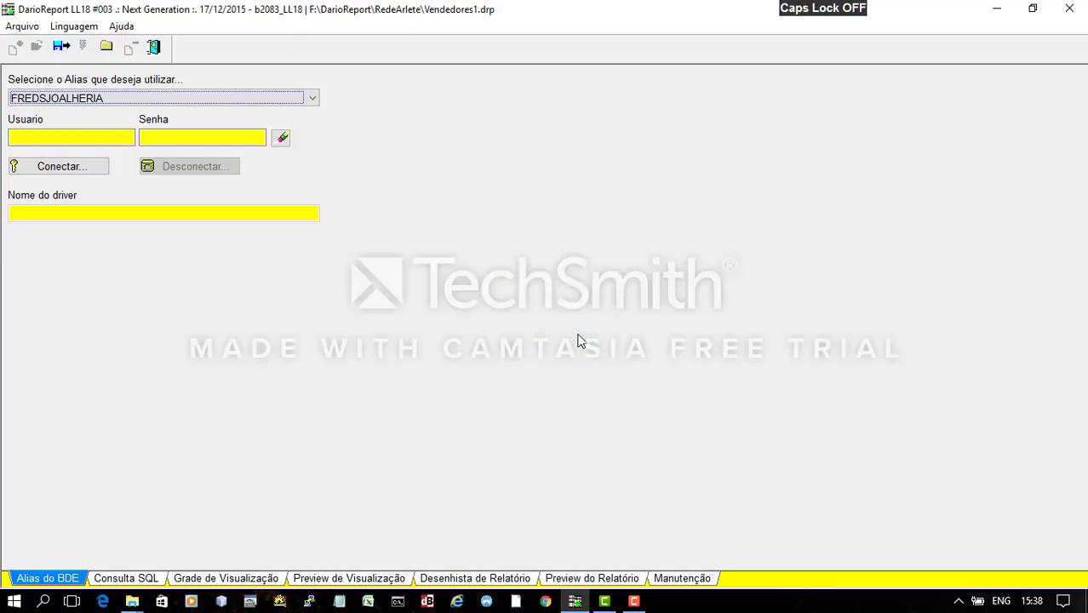
- Choose REDEARLETE as the database alias for the report
left_click(314, 98)
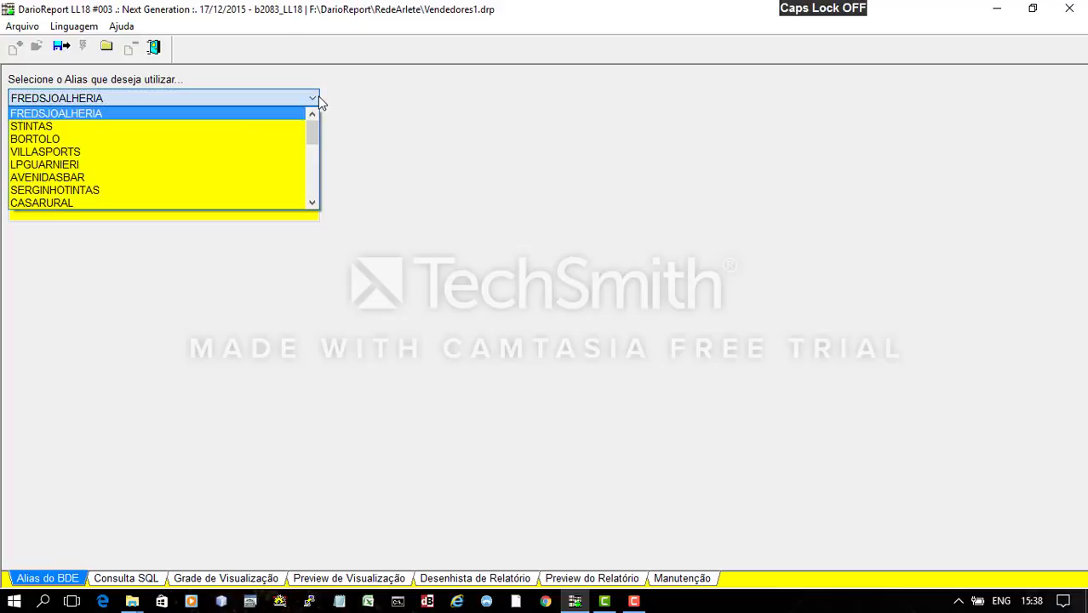
left_click(315, 156)
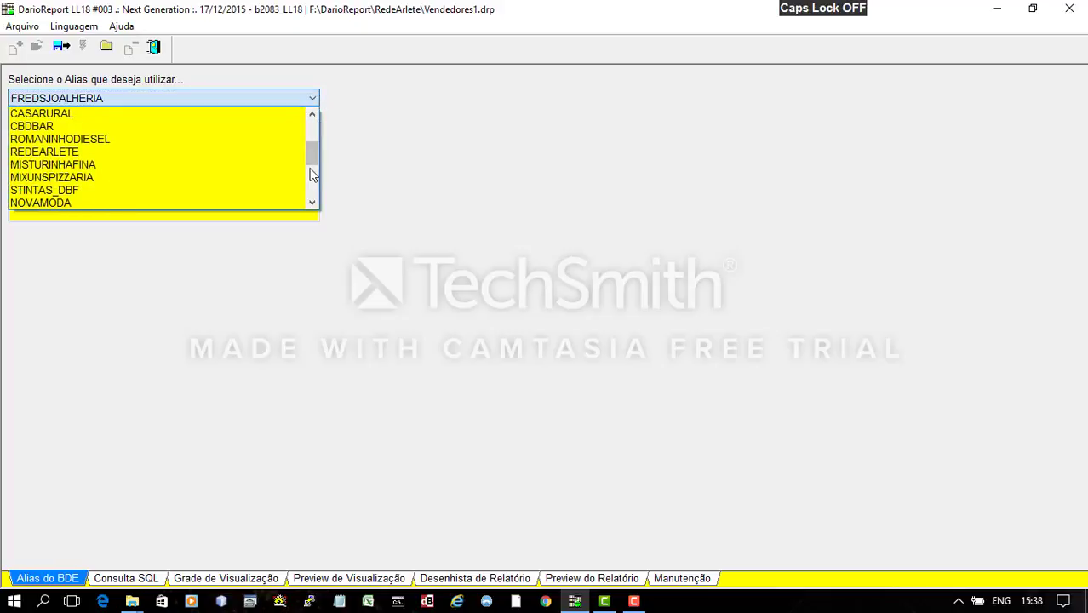
left_click(109, 149)
- Enter the database user name and password and connect to the selected alias
left_click(97, 136)
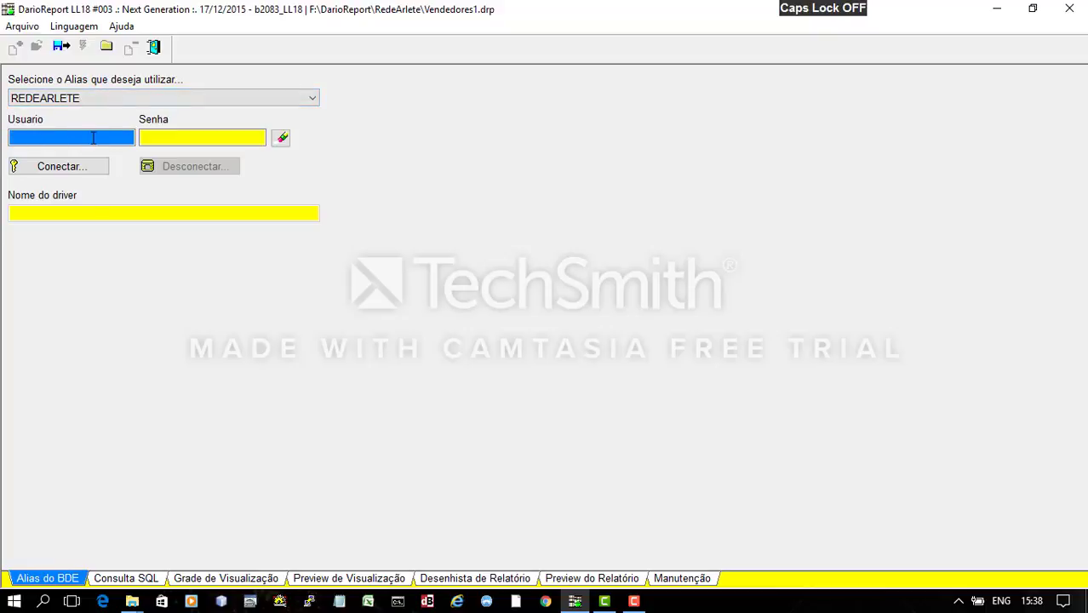
type("loja001")
key("Tab")
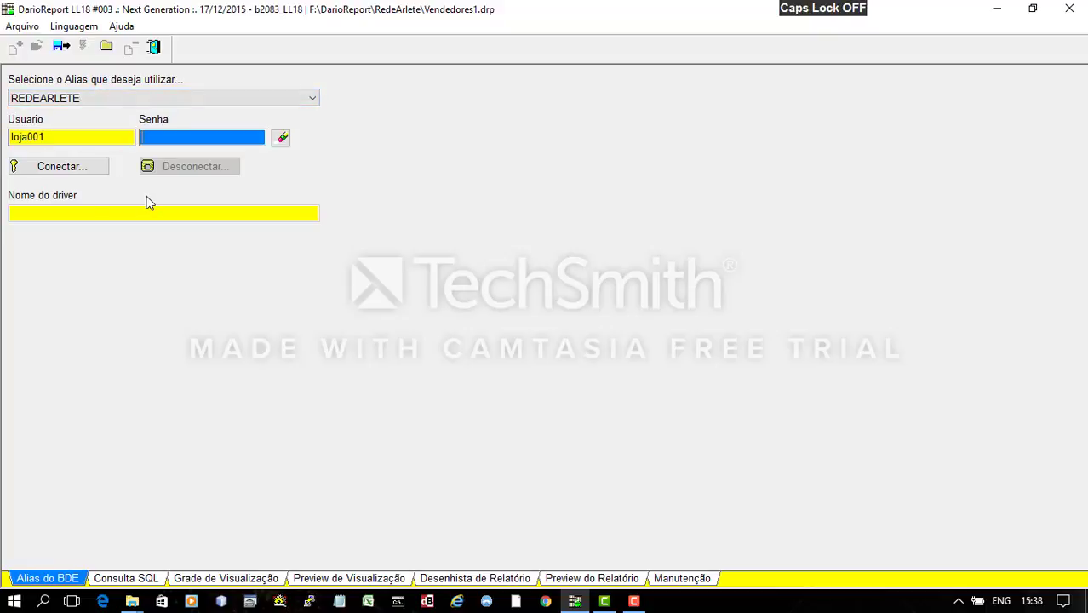
type("*****")
left_click(59, 174)
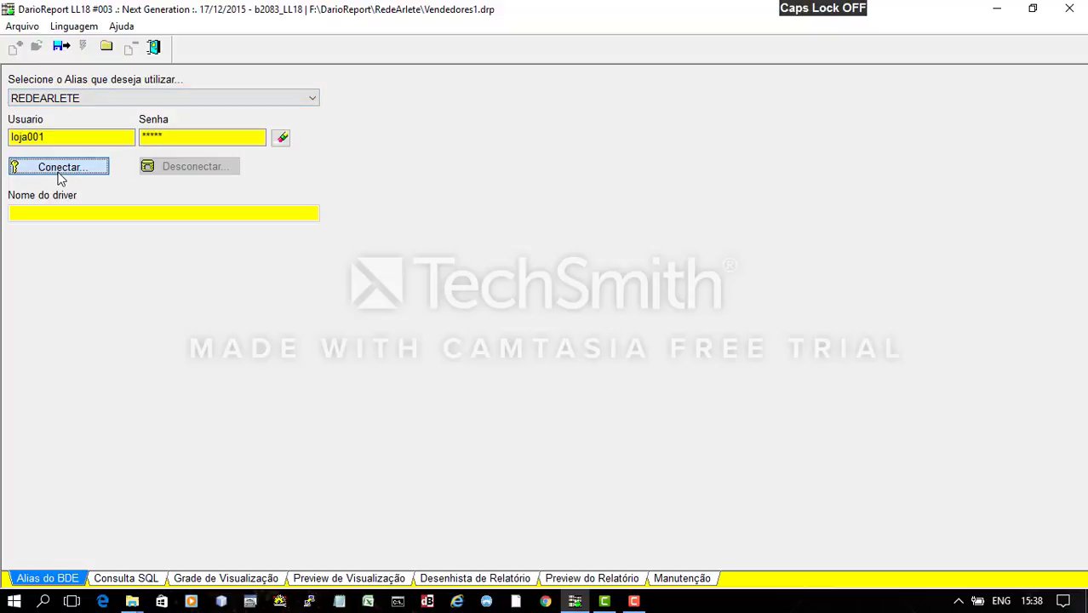
left_click(58, 169)
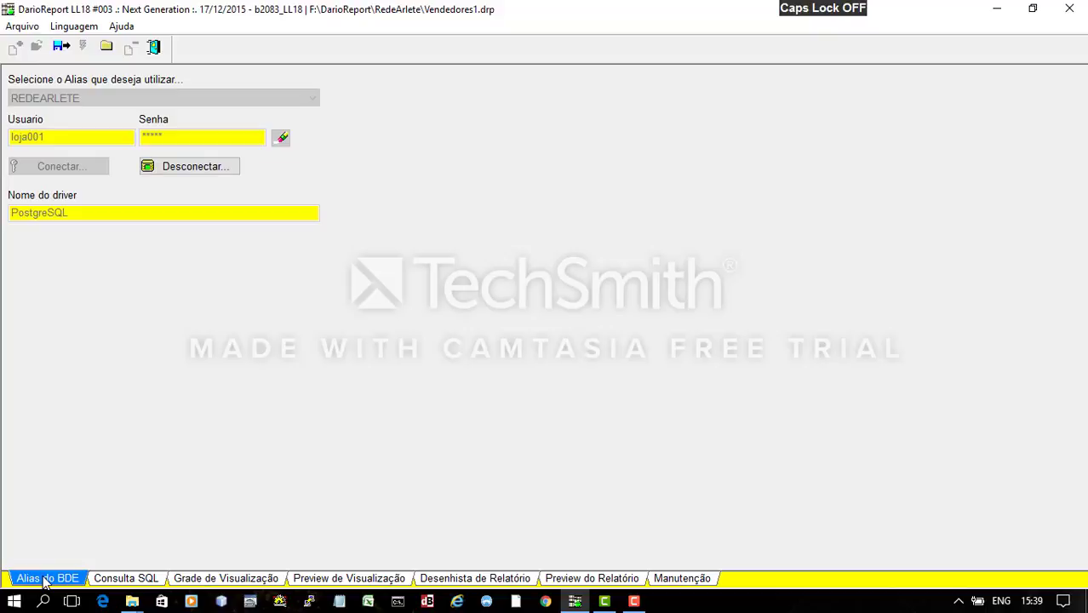
- Open the report's SQL query page, look at the Expert SQL view and return to the Desenhista SQL view
left_click(132, 583)
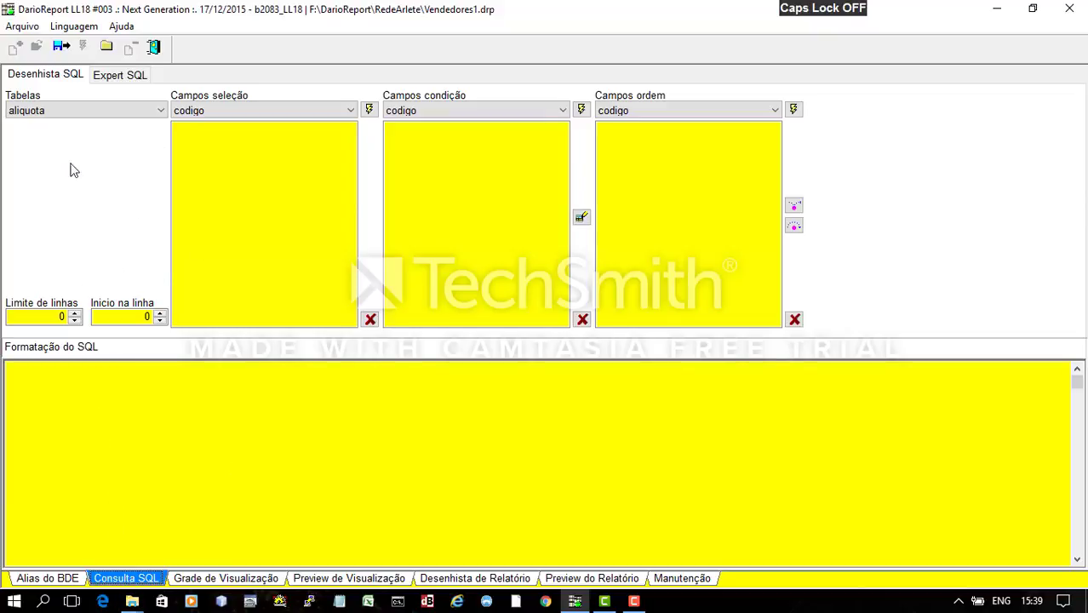
left_click(56, 76)
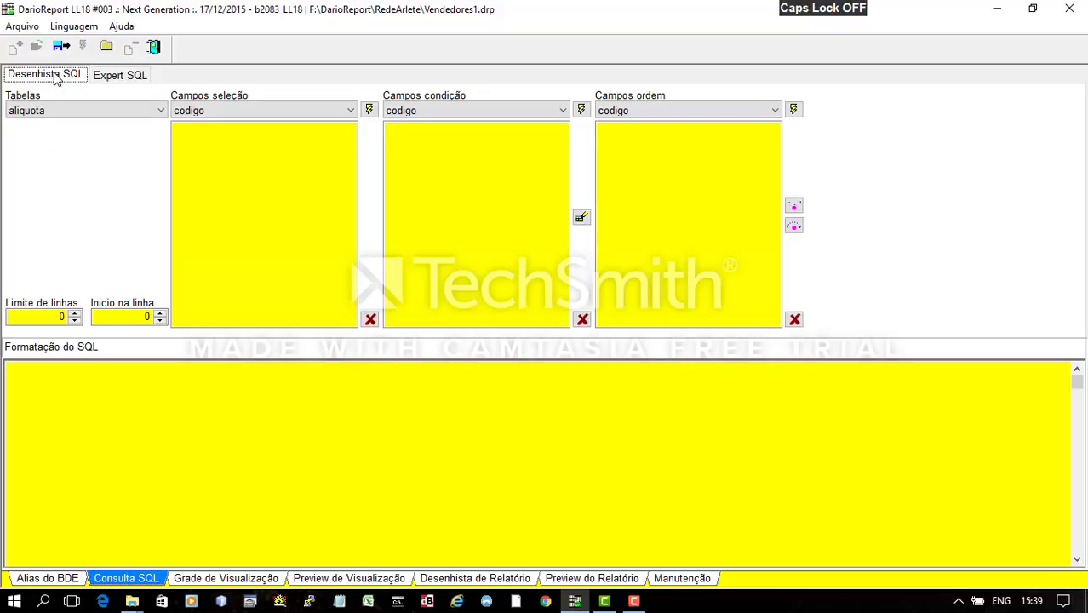
left_click(143, 77)
left_click(44, 78)
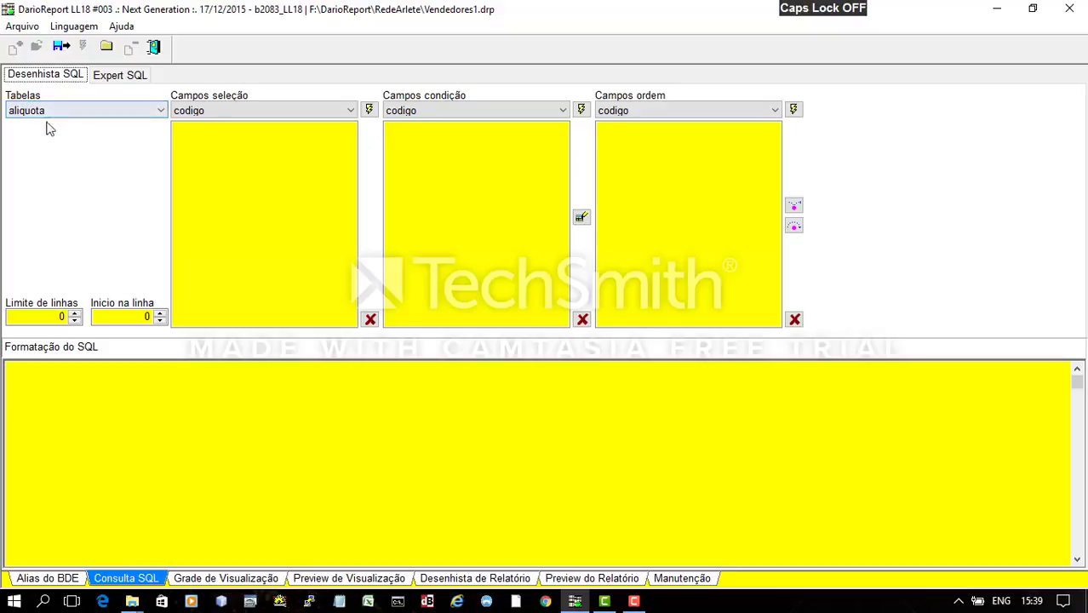
- Choose the vendedor table as the source for the SQL query
left_click(162, 110)
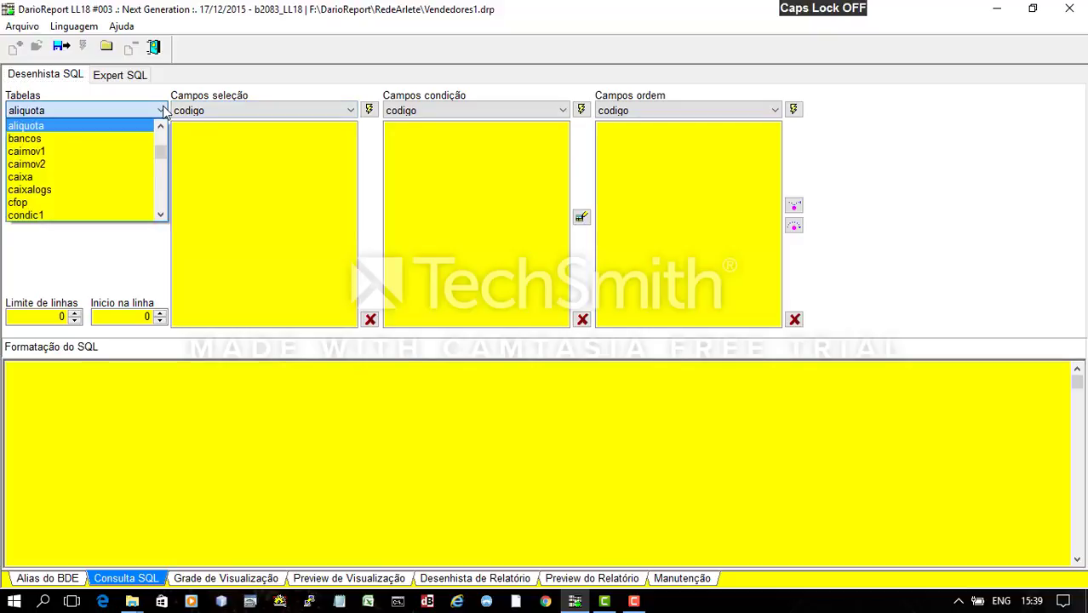
left_click(162, 111)
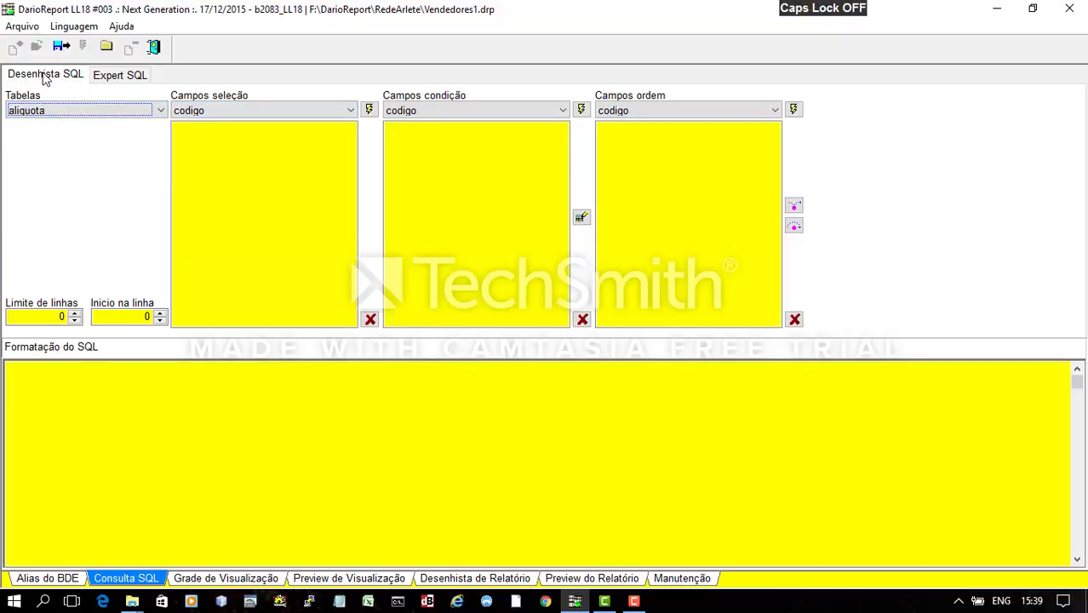
left_click(160, 113)
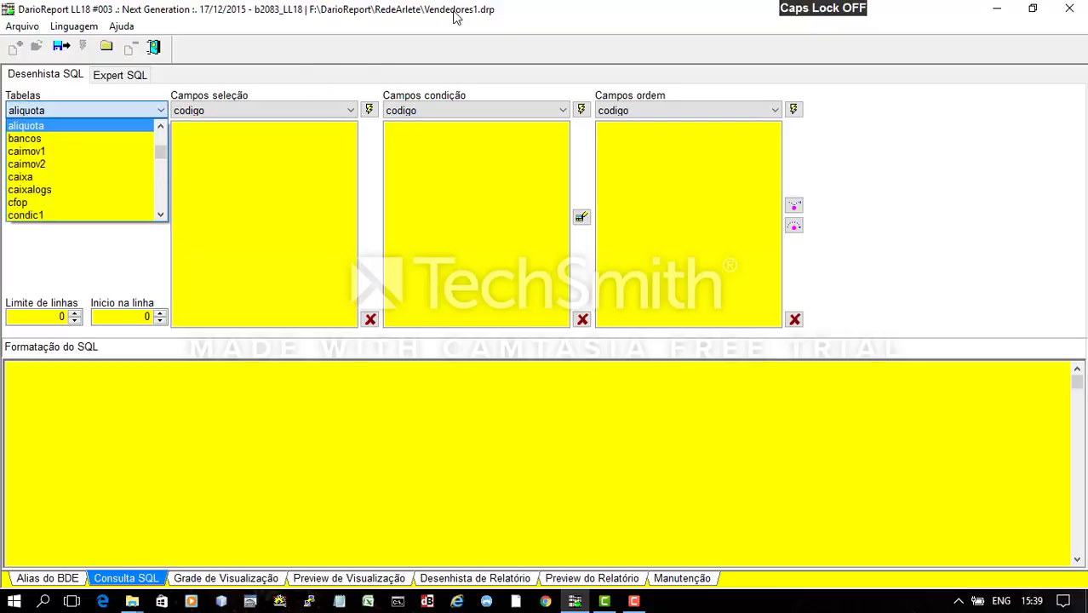
left_click(161, 191)
scroll(161, 195, "down", 7)
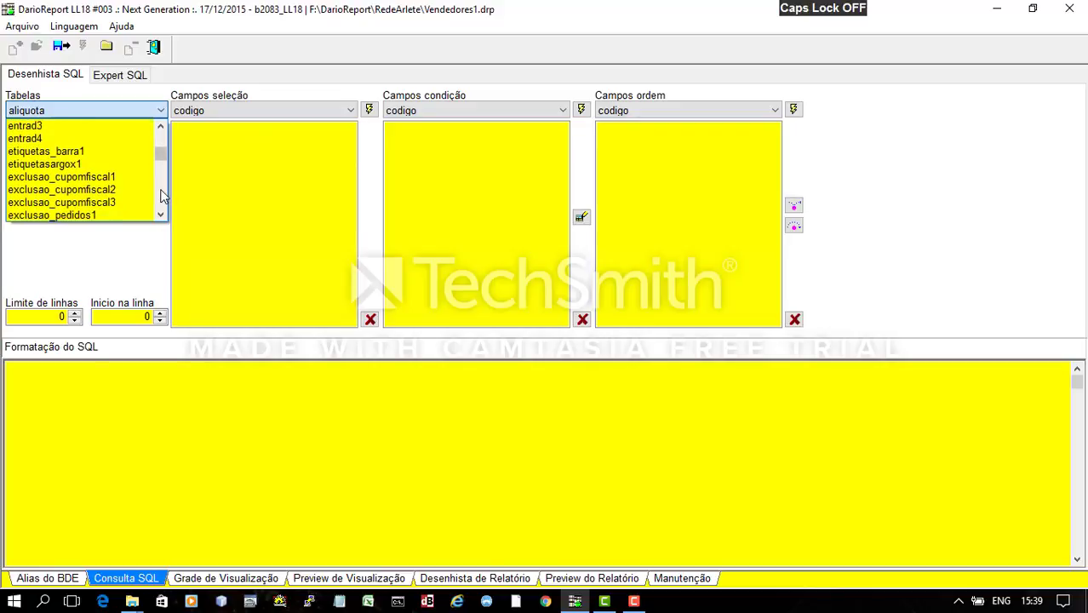
scroll(161, 195, "down", 8)
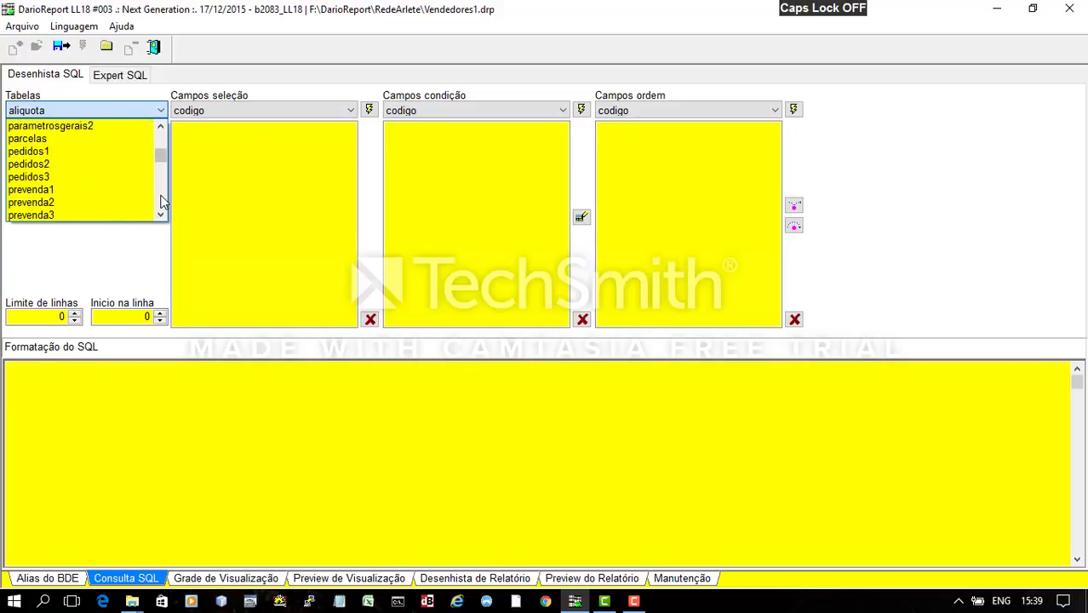
scroll(162, 201, "down", 8)
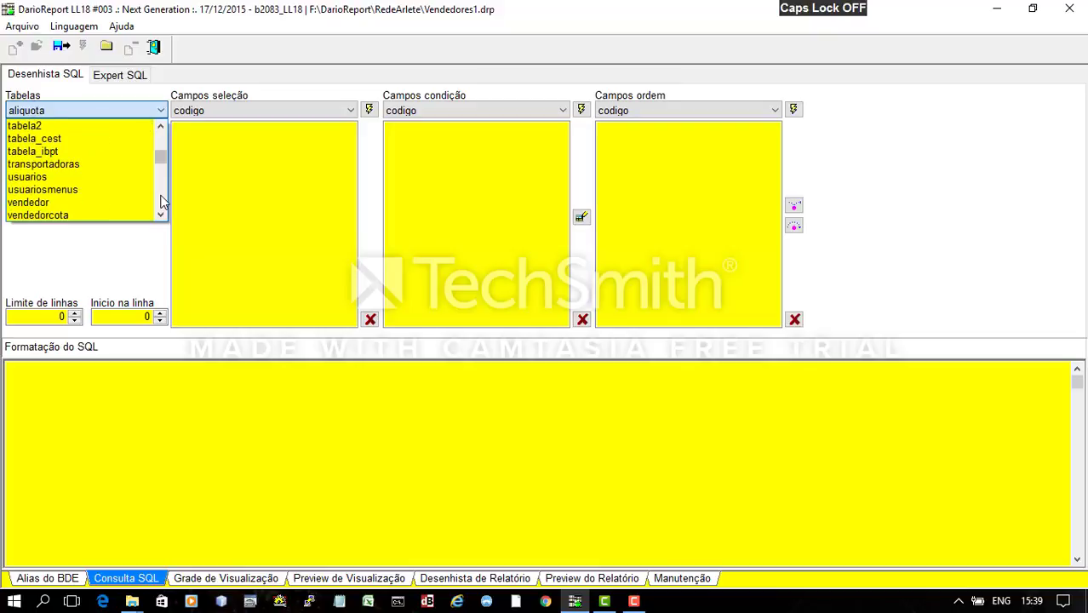
left_click(38, 205)
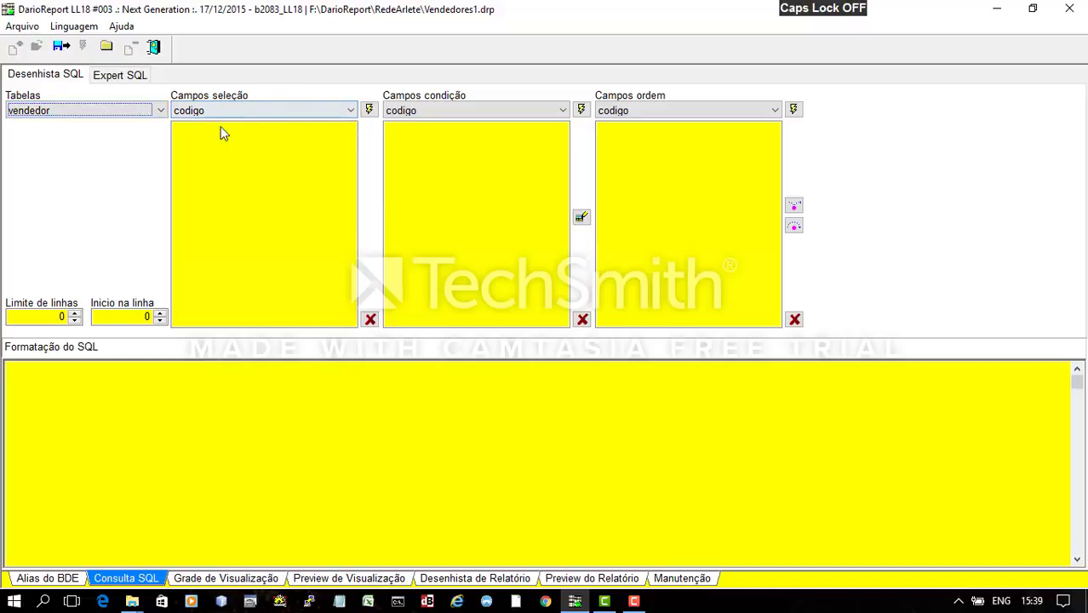
- Add the nome field of the vendedor table to the query's selection fields
left_click(351, 112)
left_click(351, 112)
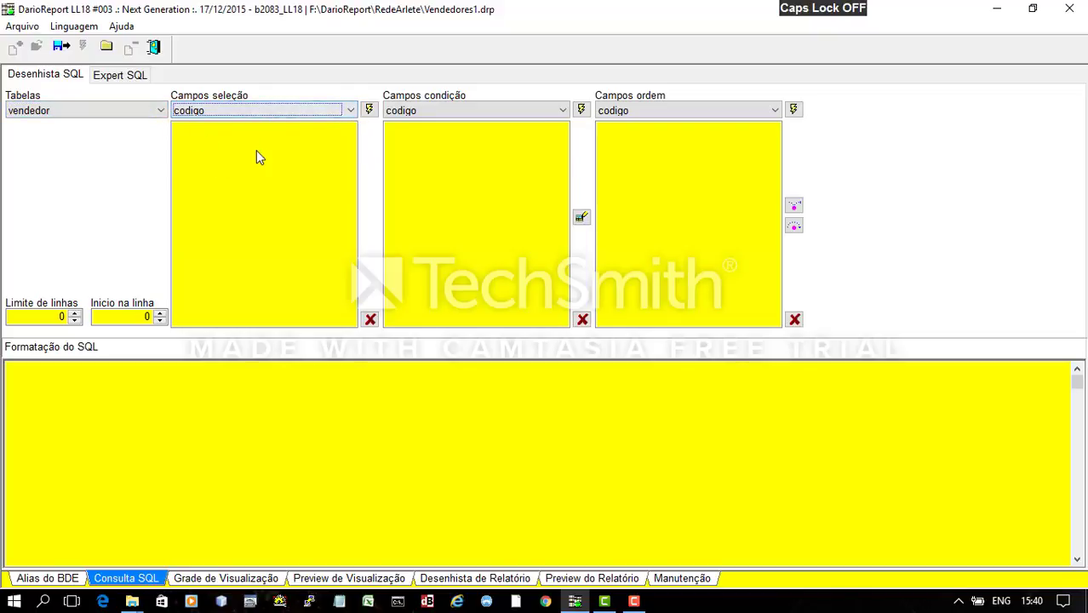
left_click(328, 114)
left_click(370, 112)
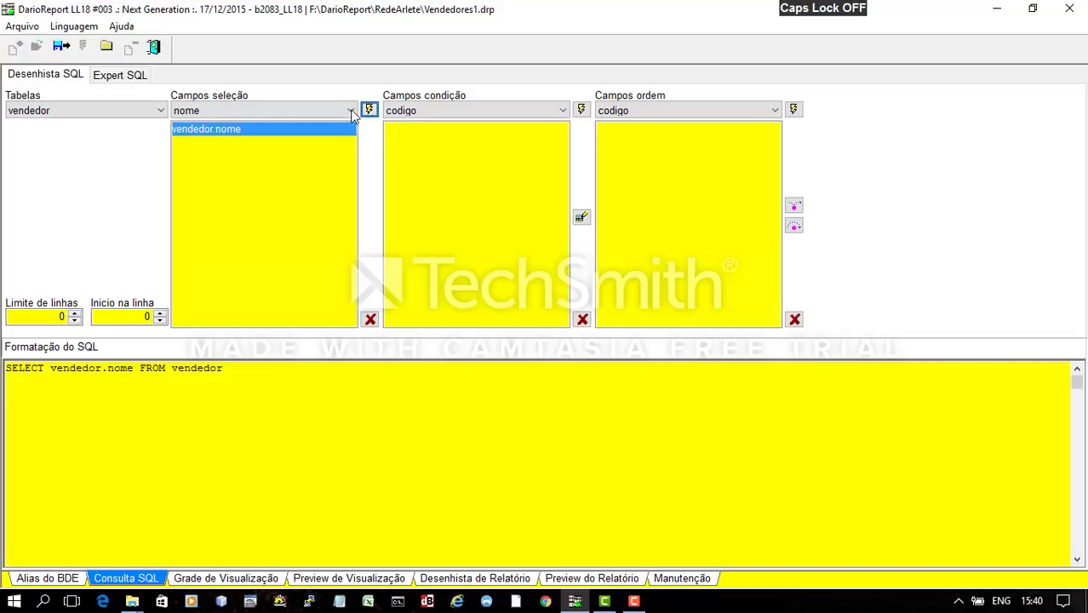
- Add the codigo field to the query's selection fields and highlight vendedor.nome in that list
left_click(352, 111)
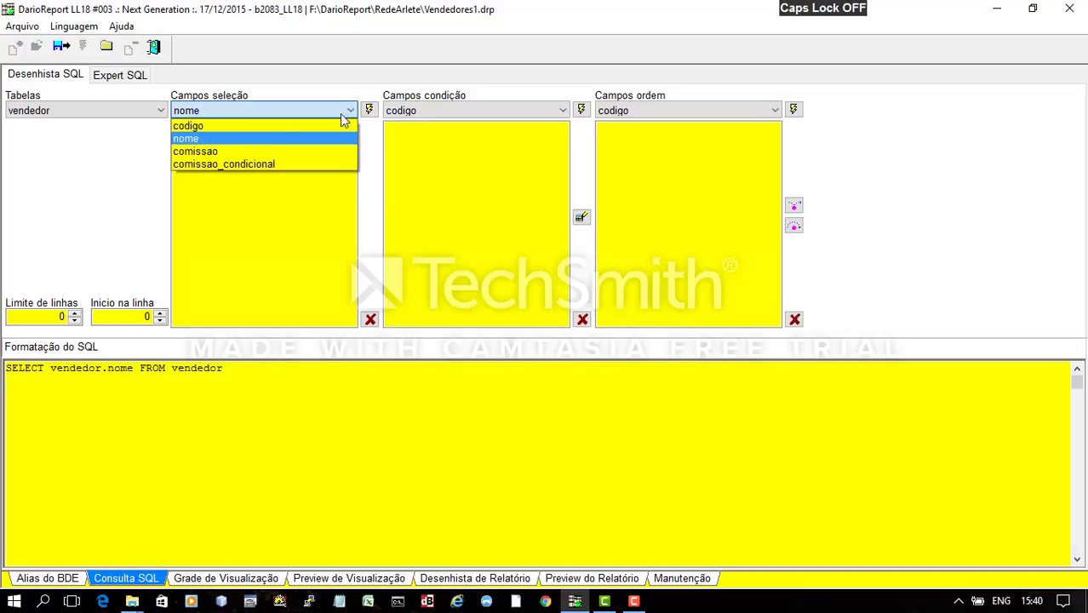
left_click(276, 126)
left_click(370, 111)
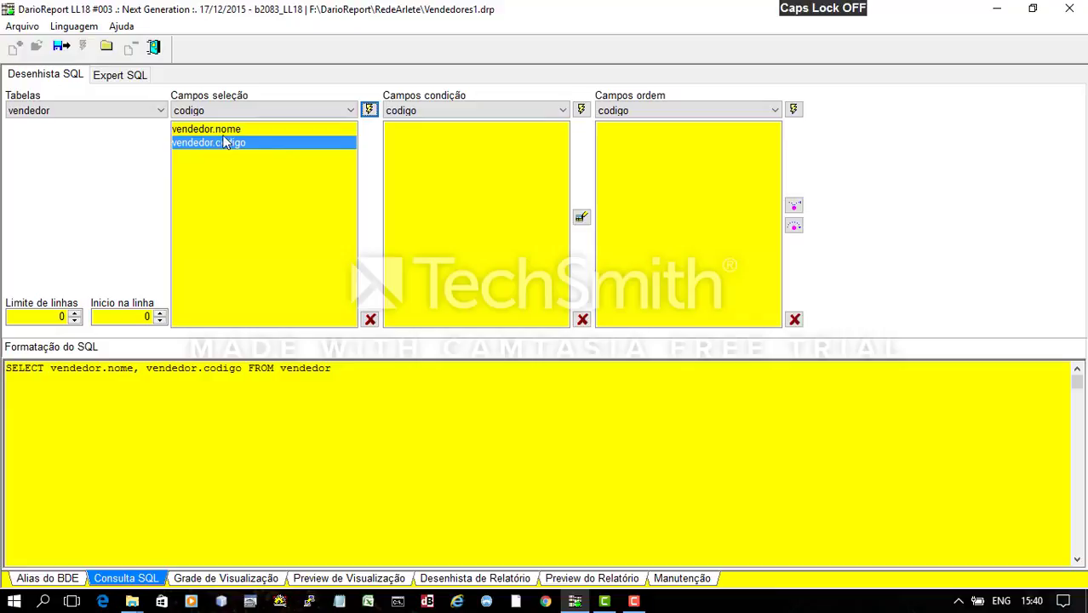
left_click(224, 131)
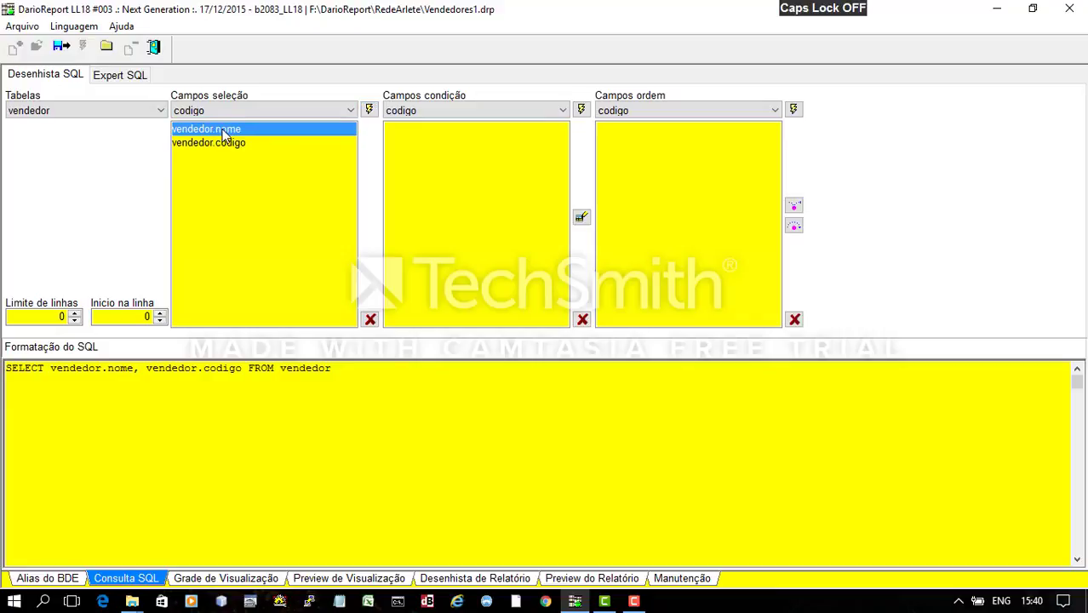
- Review the generated SELECT statement for the nome and codigo fields and save the report file
left_click(229, 142)
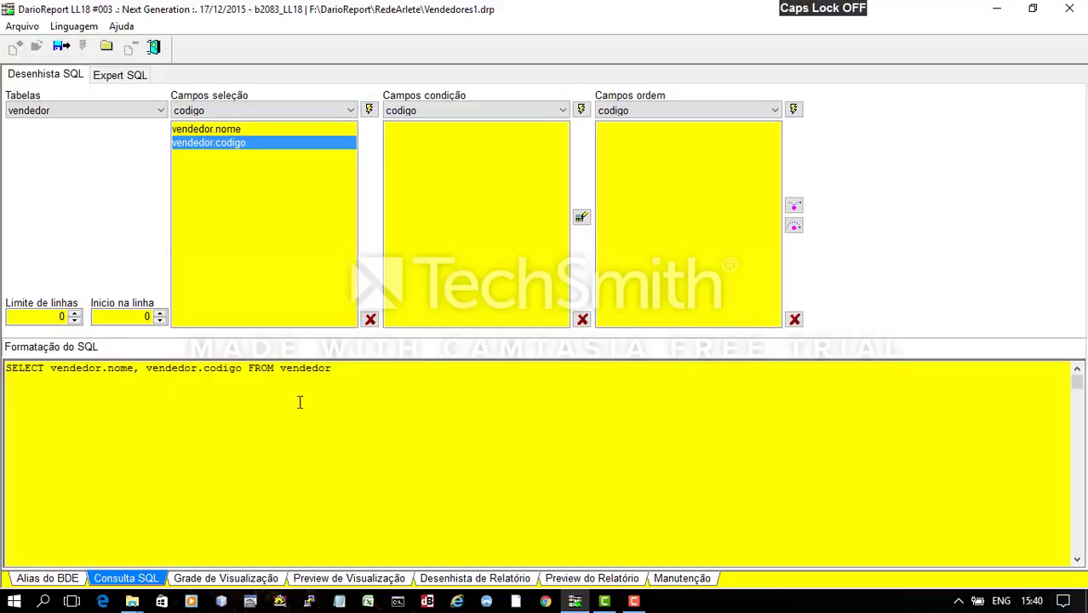
left_click_drag(356, 373, 3, 368)
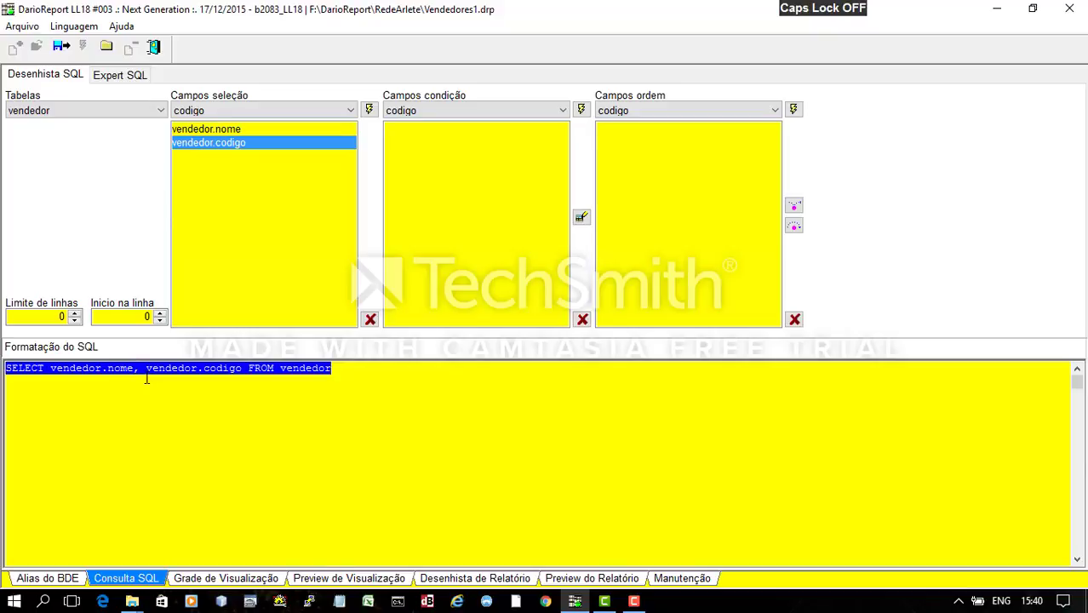
left_click(65, 375)
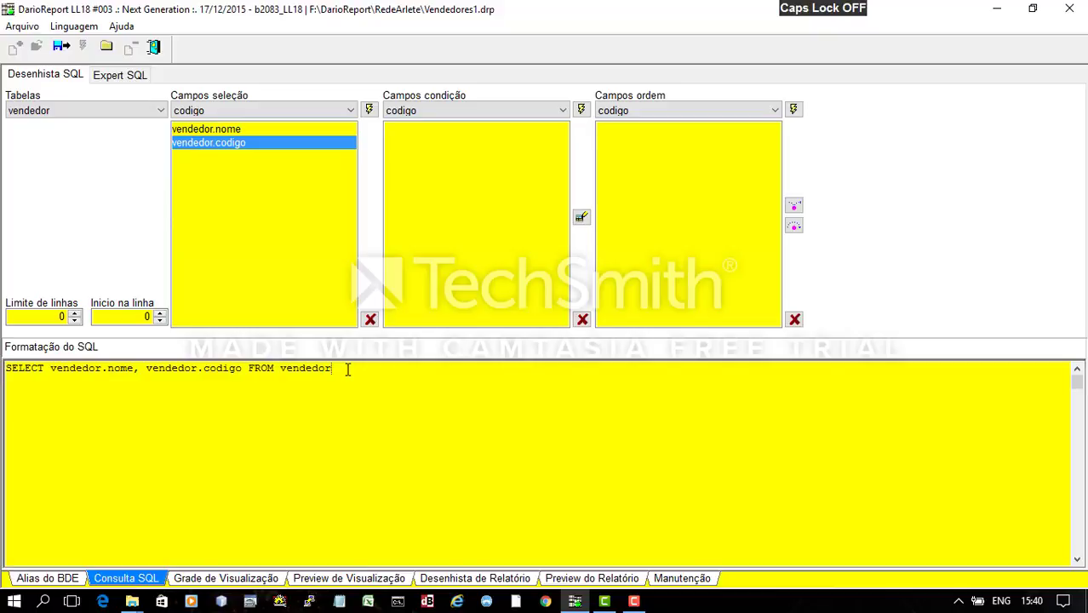
left_click(61, 46)
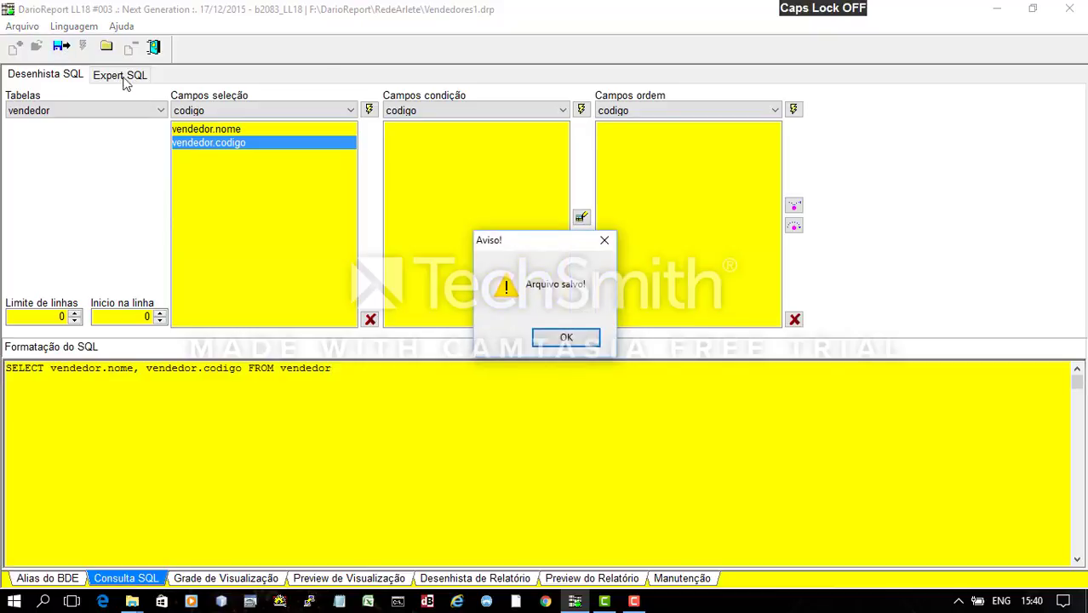
left_click(541, 339)
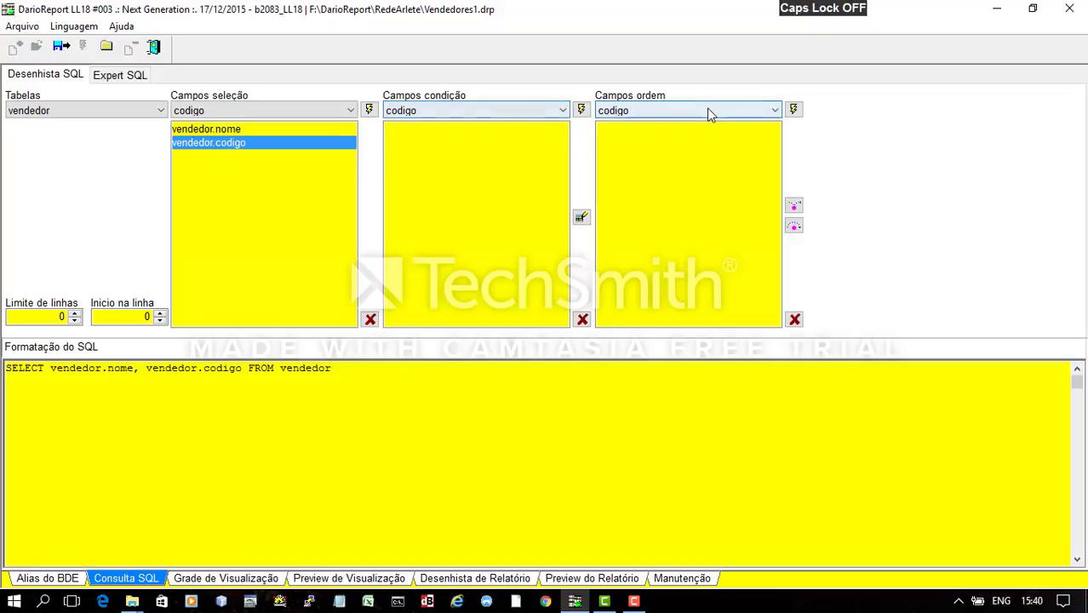
- Add the nome field to the query's order fields and review the ORDER BY clause in the SQL statement
left_click(735, 110)
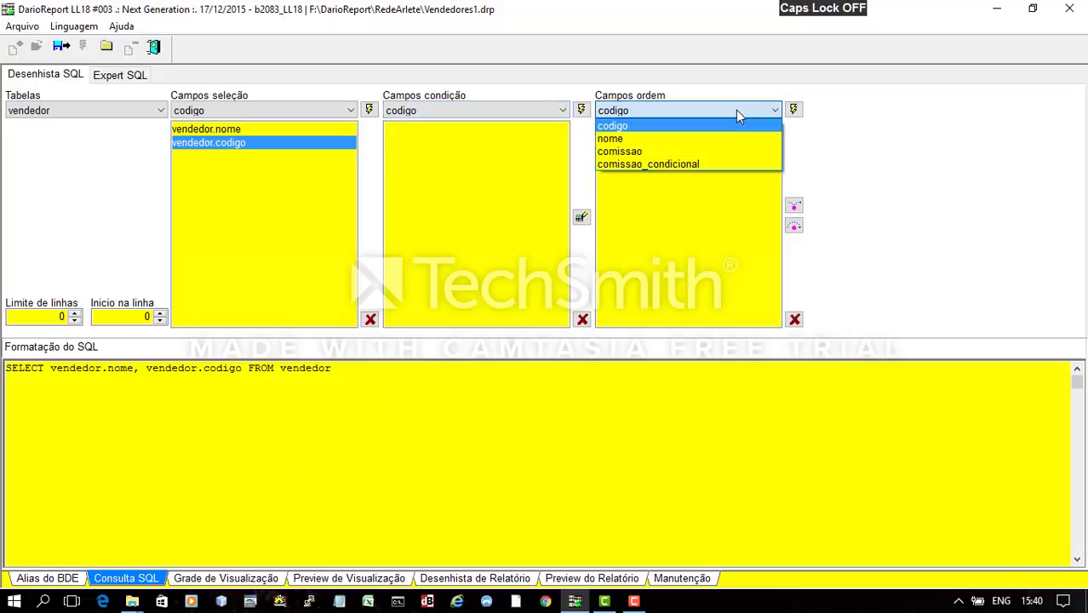
left_click(682, 140)
left_click(792, 112)
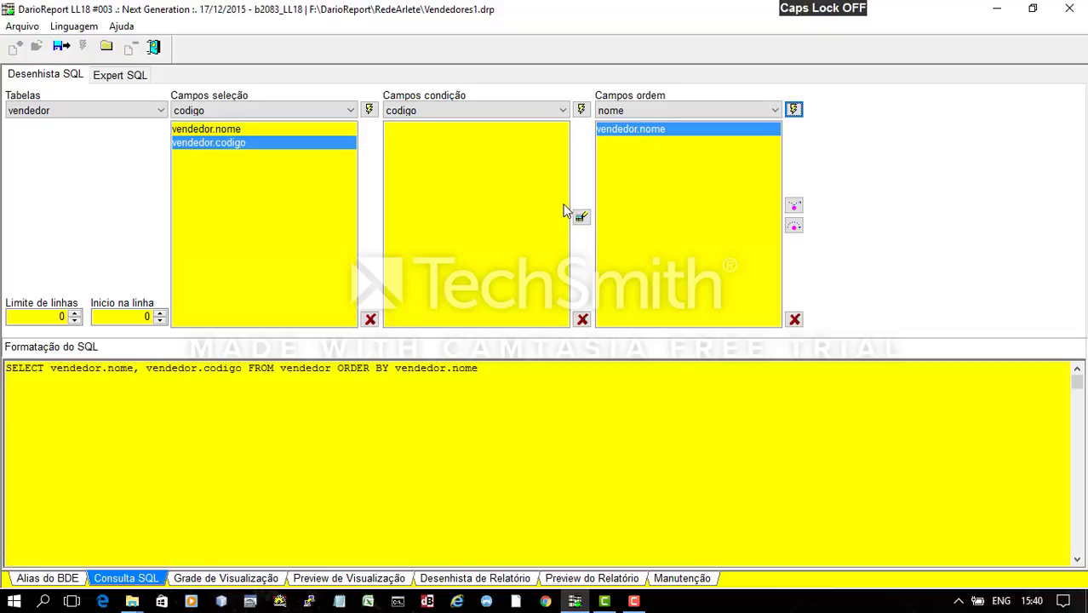
left_click_drag(486, 373, 3, 363)
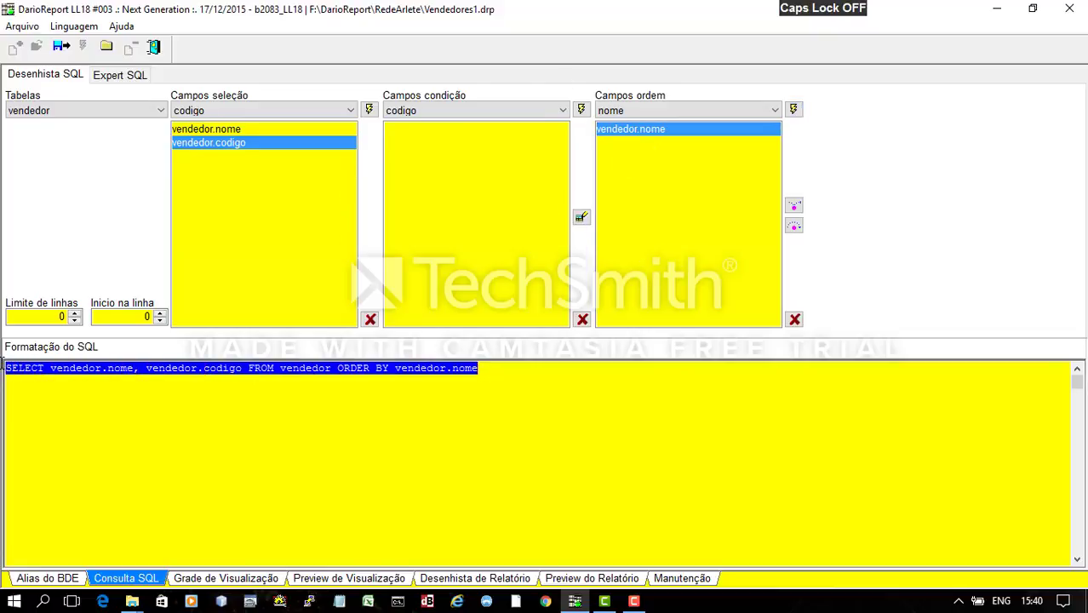
left_click(487, 373)
left_click_drag(486, 373, 339, 377)
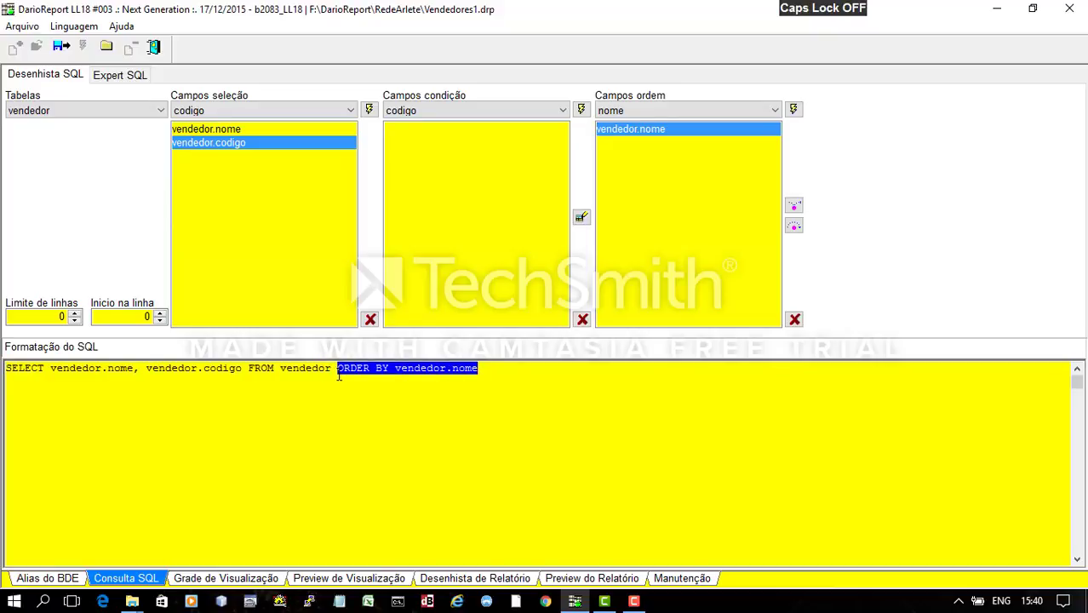
left_click(498, 373)
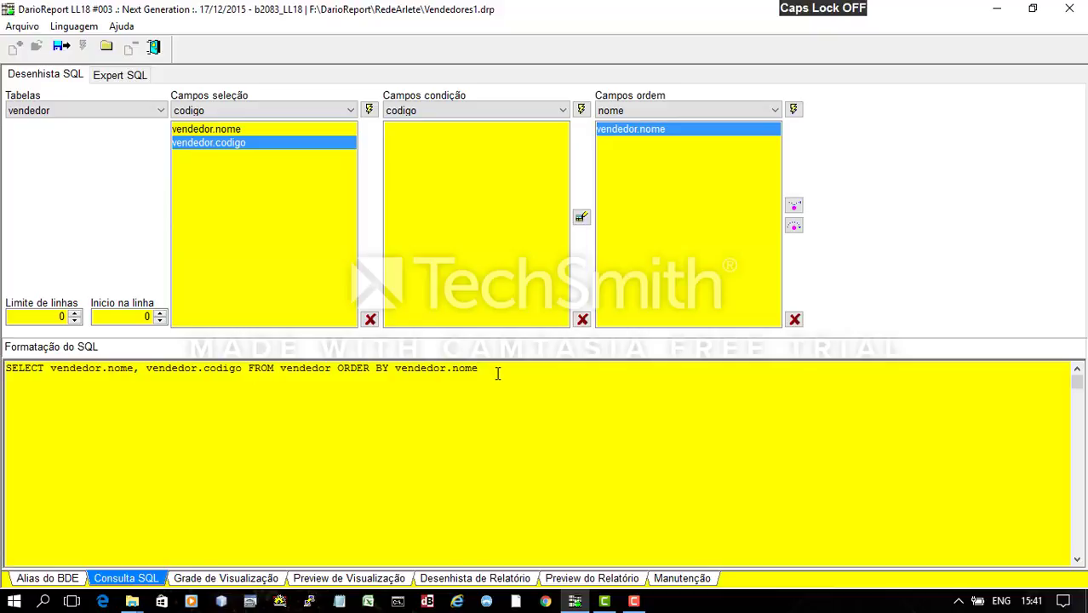
left_click_drag(496, 373, 3, 356)
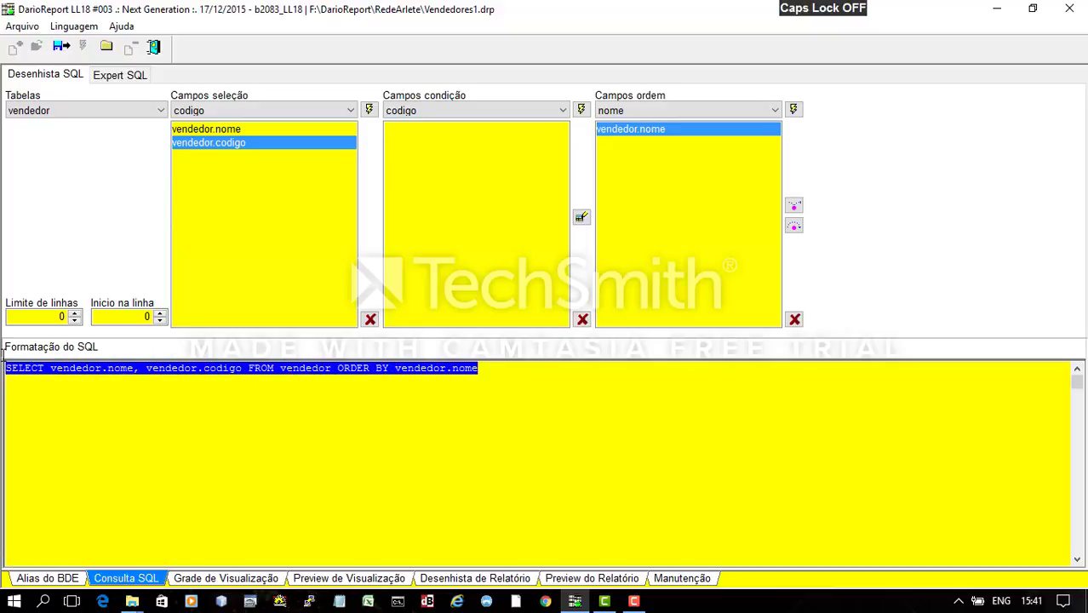
left_click(312, 394)
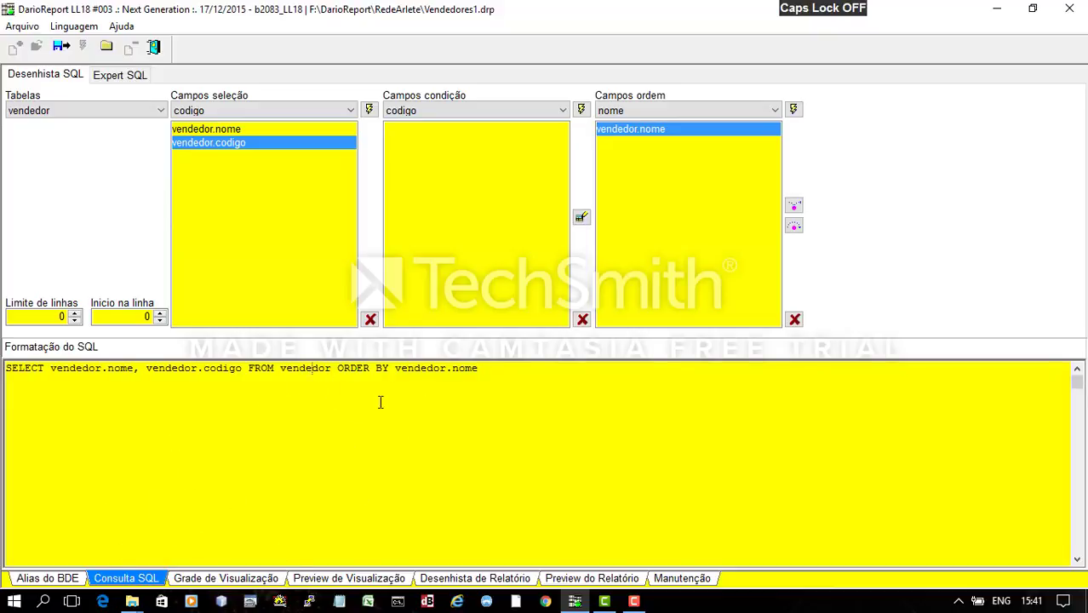
- Open the query's visualization grid without formatting data or calculating sums, and look through its records
left_click(223, 579)
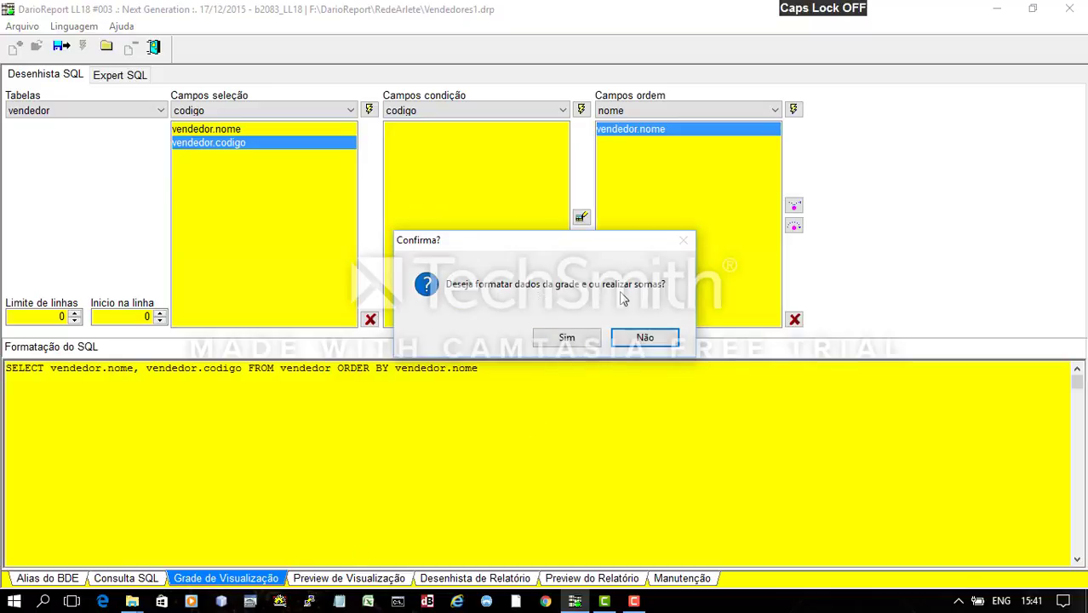
left_click(646, 339)
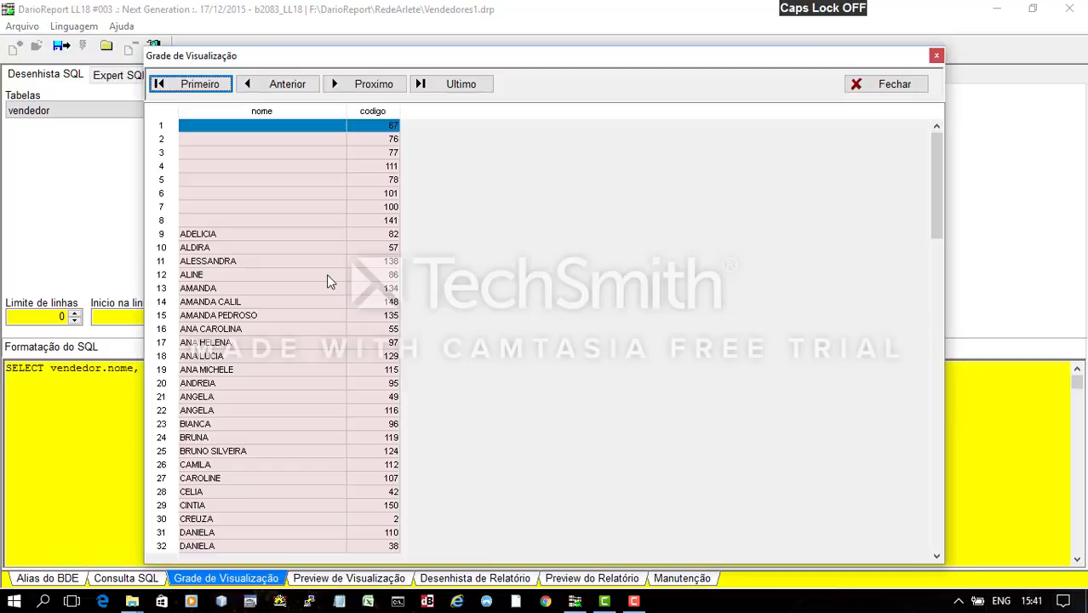
left_click(327, 276)
scroll(260, 201, "down", 16)
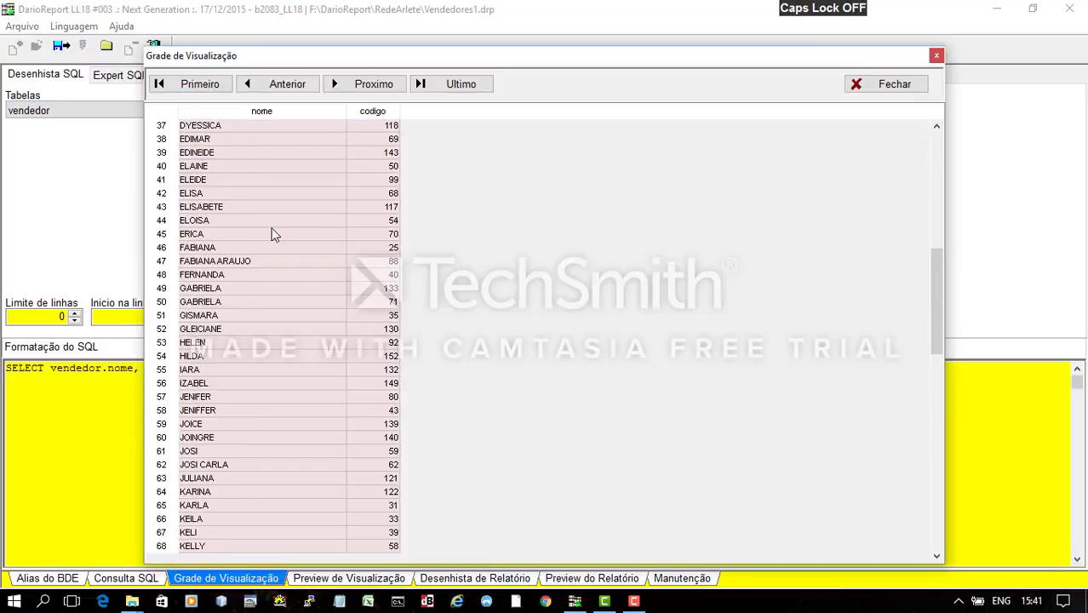
scroll(275, 246, "down", 13)
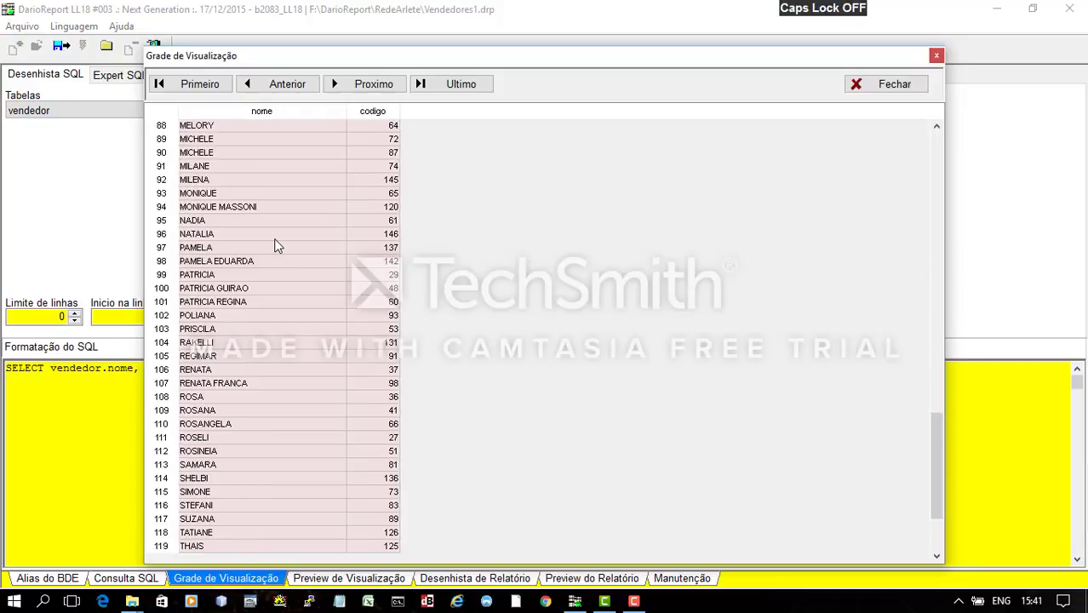
scroll(275, 246, "up", 5)
scroll(275, 246, "up", 20)
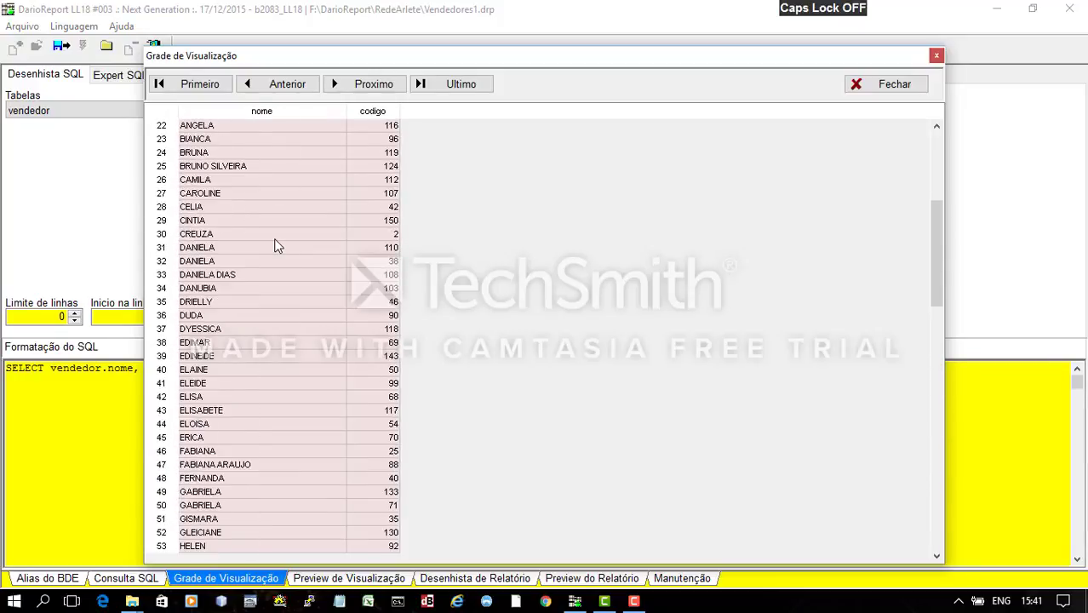
- Step through the grid's records from the first row to the last and close the grid
left_click(264, 142)
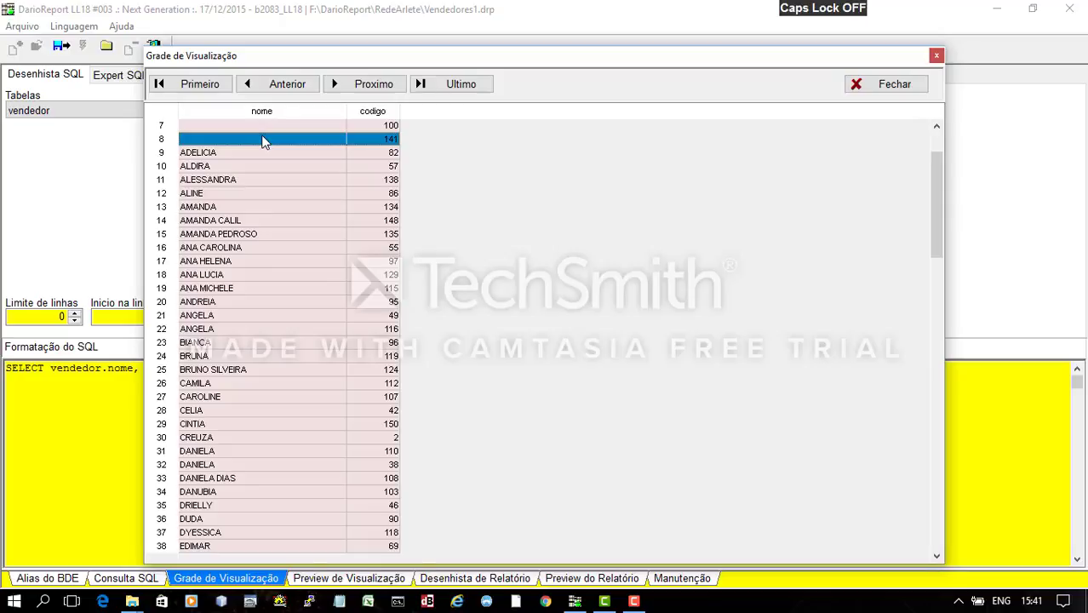
key("Up")
key("Up")
key("Up")
key("Up")
key("Up")
key("Up")
key("Up")
key("Down")
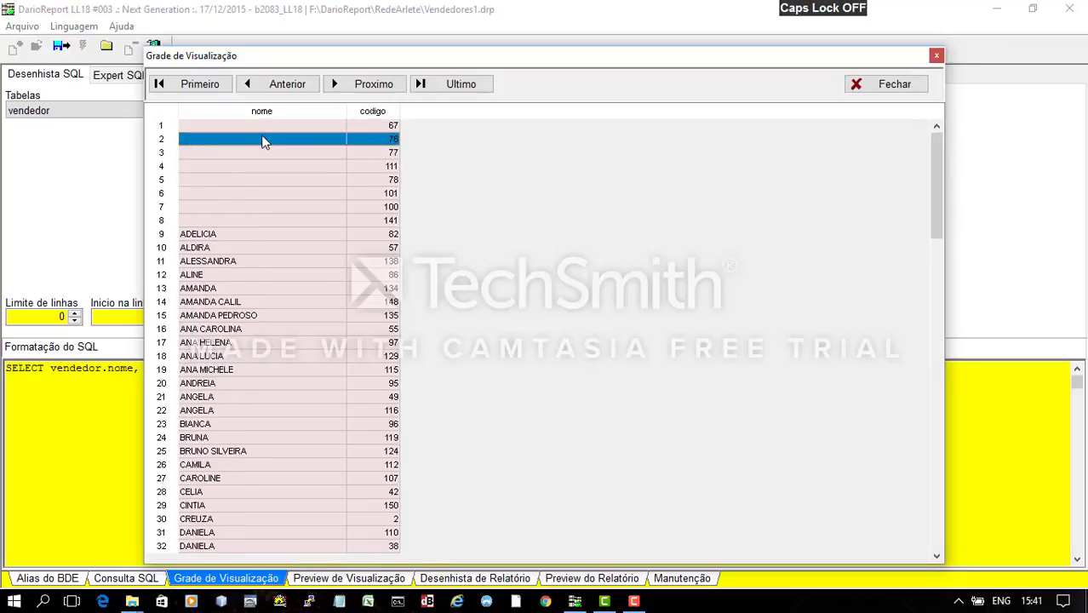
key("Down")
key("Down")
key("Down")
key("Down")
key("Down")
key("Down")
key("Down")
key("Down")
key("Down")
key("Down")
key("Down")
key("Down")
key("Down")
key("Down")
key("Down")
key("Down")
key("Down")
key("Down")
key("Down")
key("Down")
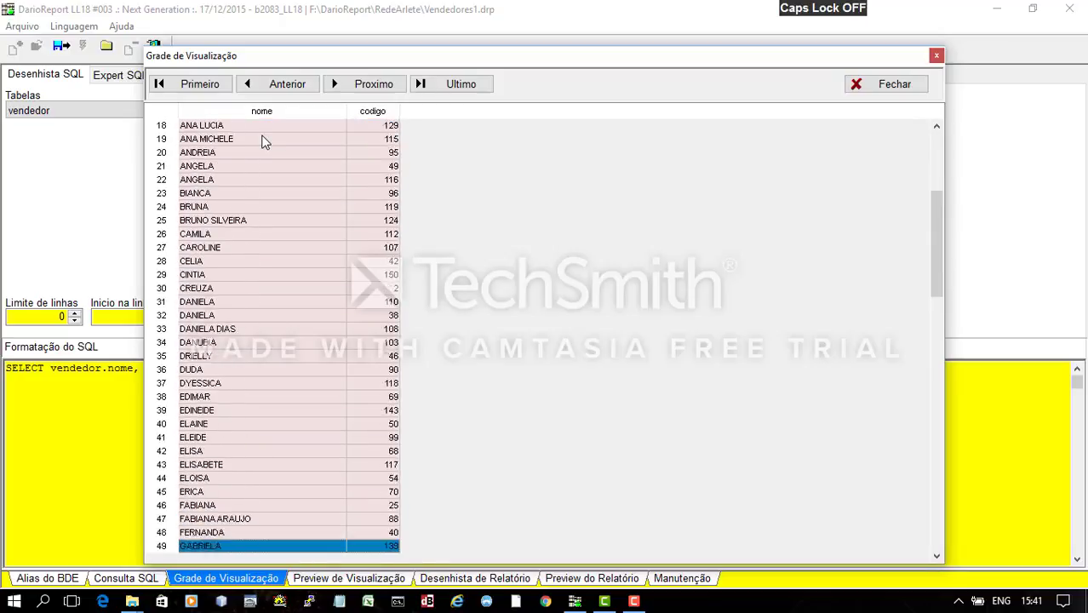
key("Down")
key("Down")
key("Down")
key("Down")
key("Down")
key("Down")
key("Down")
key("Down")
key("Down")
key("Down")
key("Down")
key("Down")
key("Down")
key("Down")
key("Down")
key("Down")
key("Down")
key("Down")
key("Down")
key("Down")
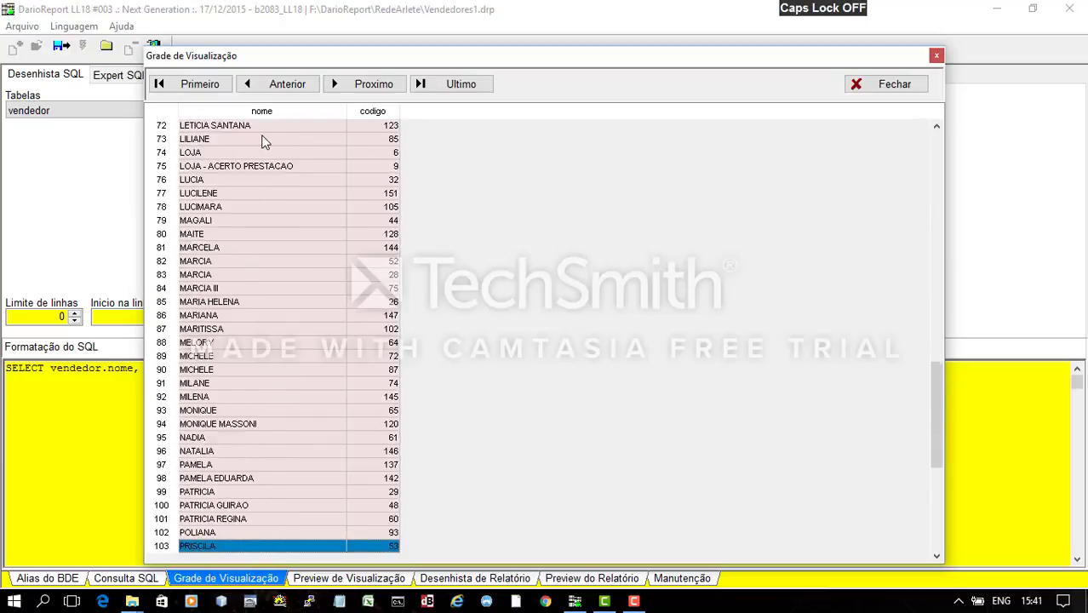
key("Down")
key("Down")
key("Down")
key("Down")
key("Down")
key("Down")
key("Down")
key("Down")
key("Down")
key("Down")
key("Down")
key("Down")
key("Down")
key("Down")
key("Down")
key("Down")
key("Down")
key("Down")
key("Down")
key("Down")
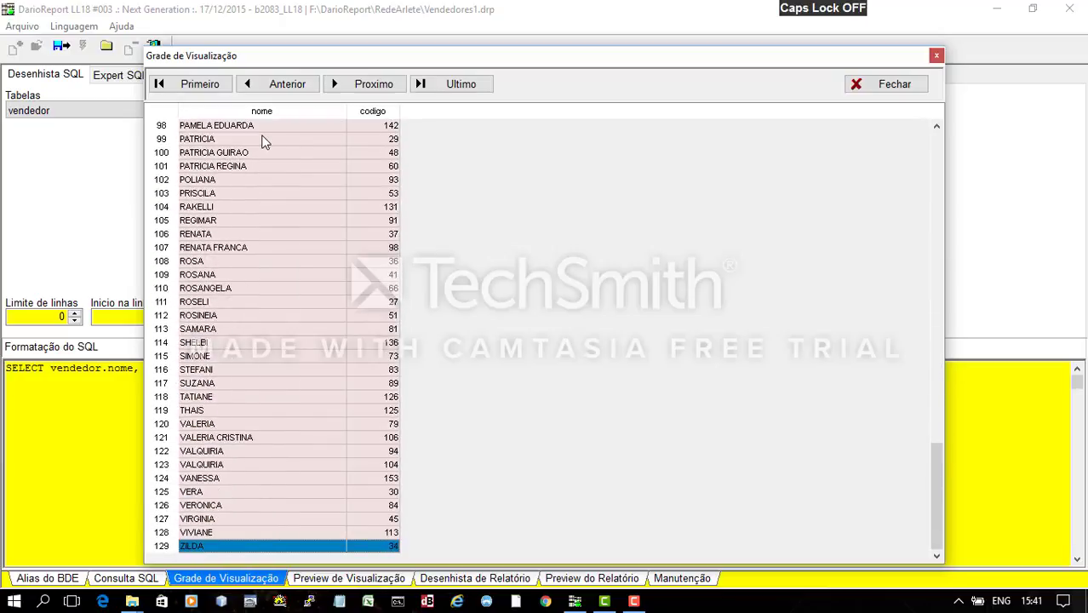
left_click(876, 84)
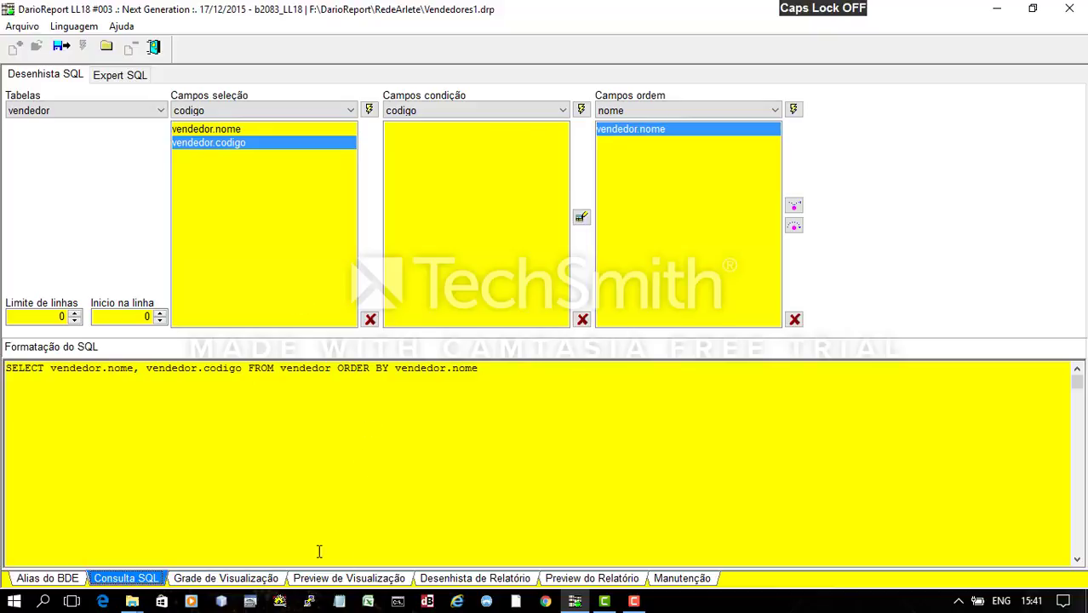
- Open the Preview de Visualização options and set the font size to 10
left_click(372, 581)
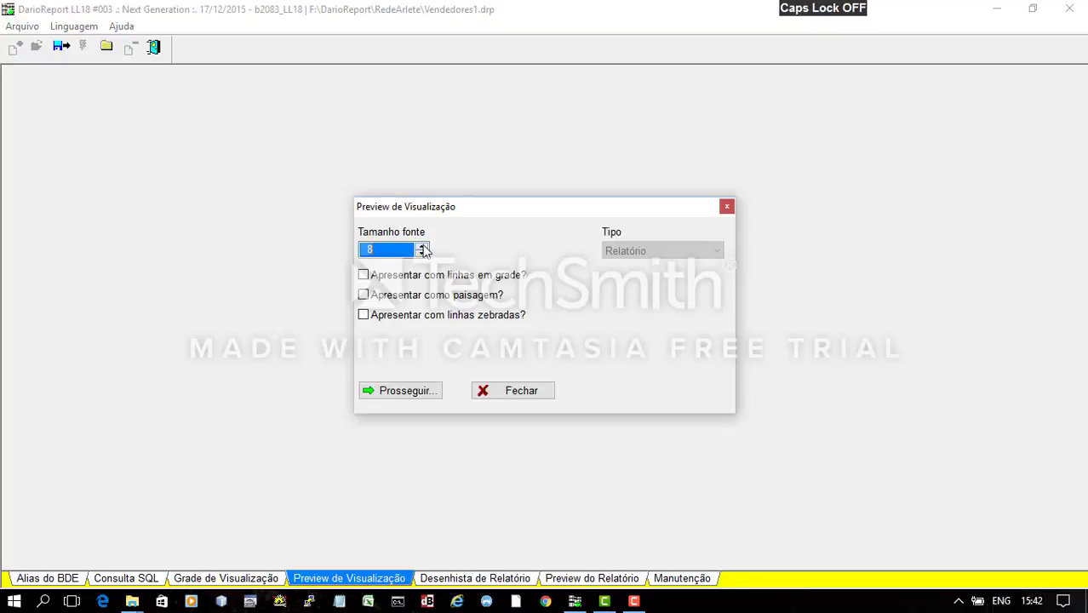
left_click(424, 247)
left_click(424, 253)
left_click(424, 246)
- Try the grid lines, landscape and zebra lines options of the preview, switching each one on and back off
left_click(440, 277)
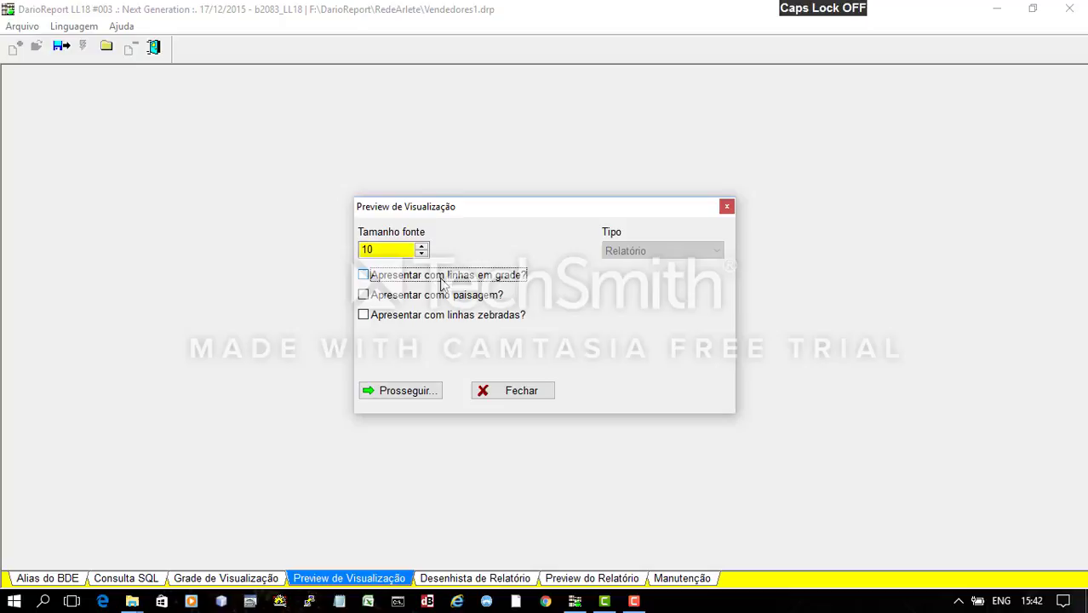
left_click(508, 278)
left_click(466, 296)
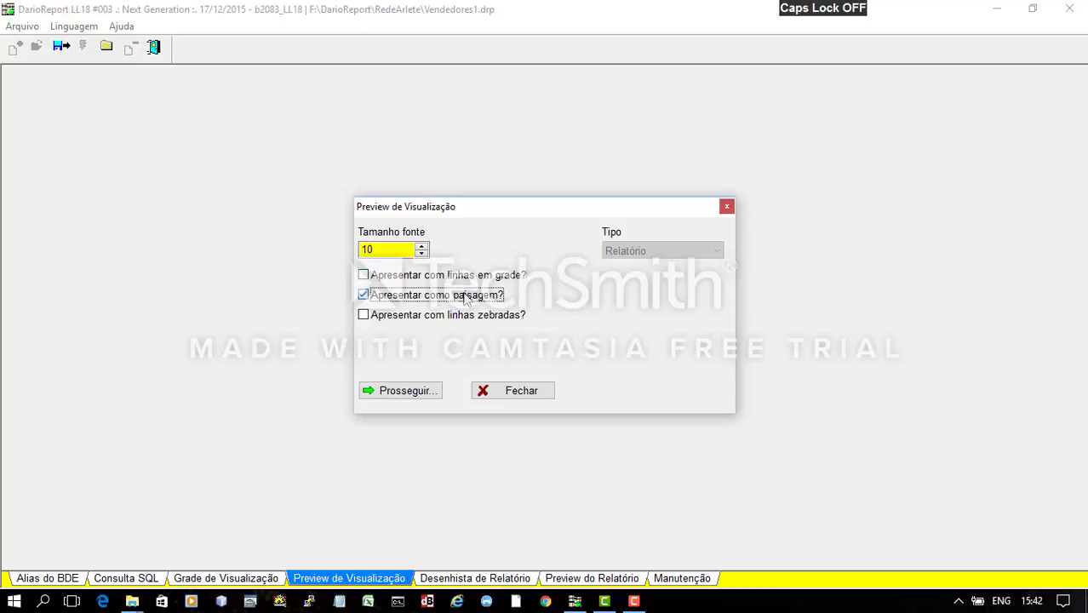
left_click(464, 298)
left_click(456, 318)
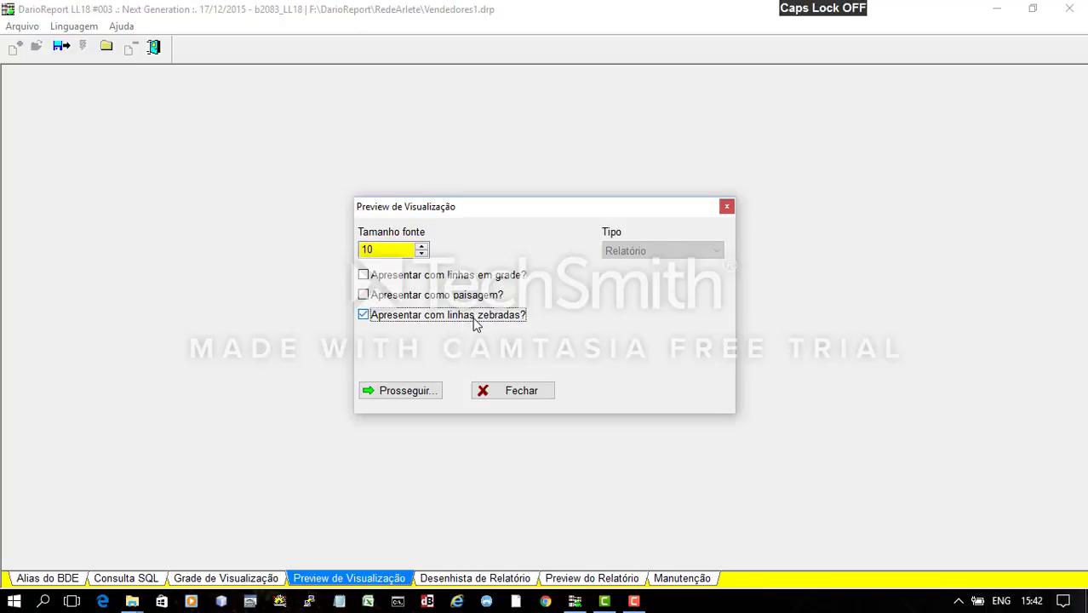
left_click(474, 323)
- Generate the visualization preview with the chosen options and enlarge the page view
left_click(425, 395)
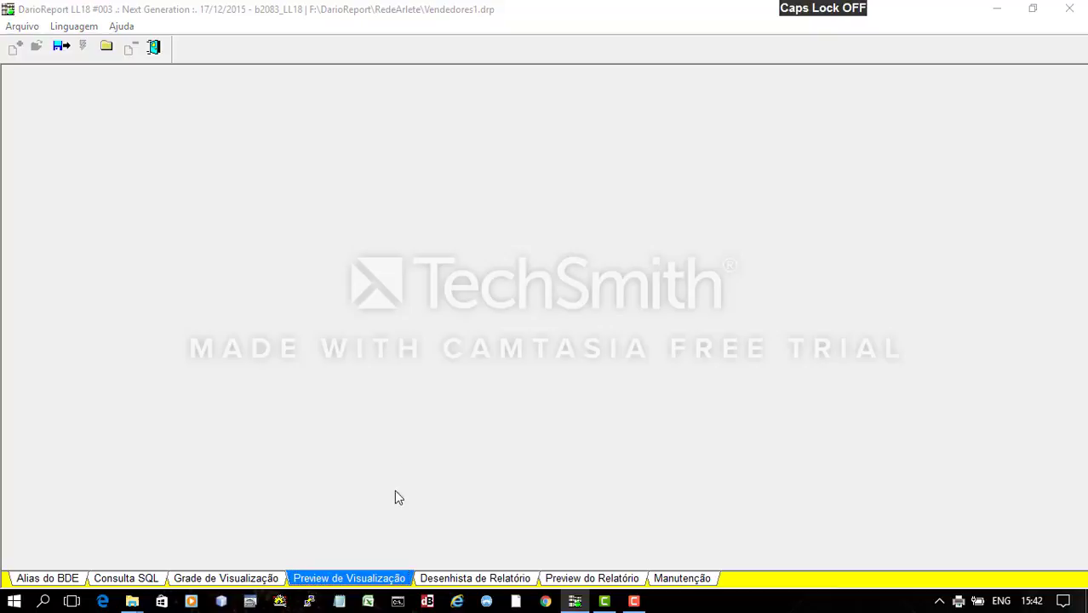
left_click(725, 308)
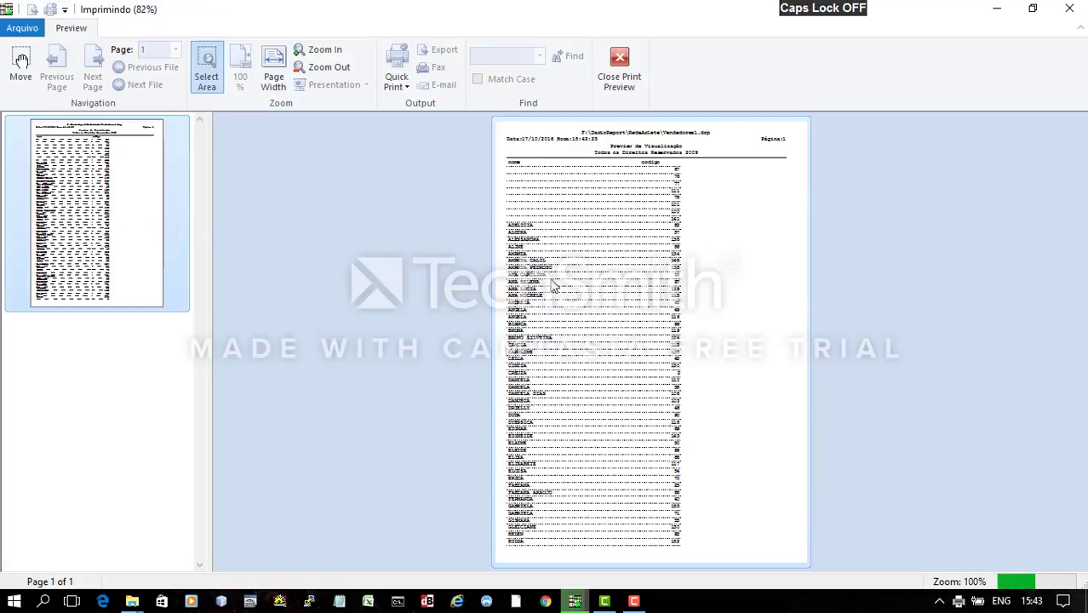
left_click(321, 50)
- Look through the previewed vendor list to its last page and return to the first page
scroll(549, 207, "up", 4)
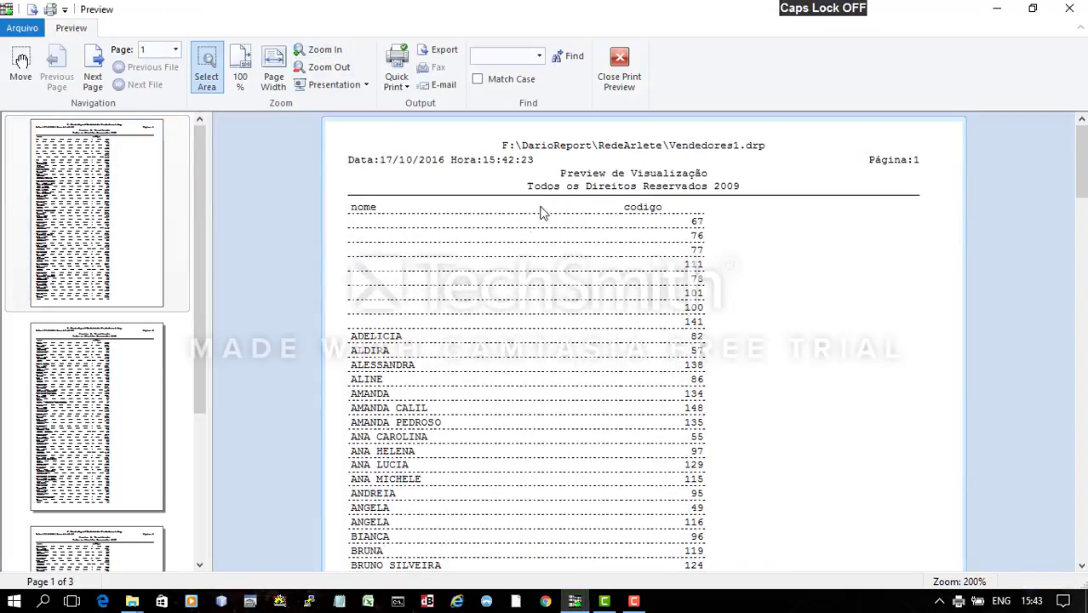
scroll(549, 236, "down", 6)
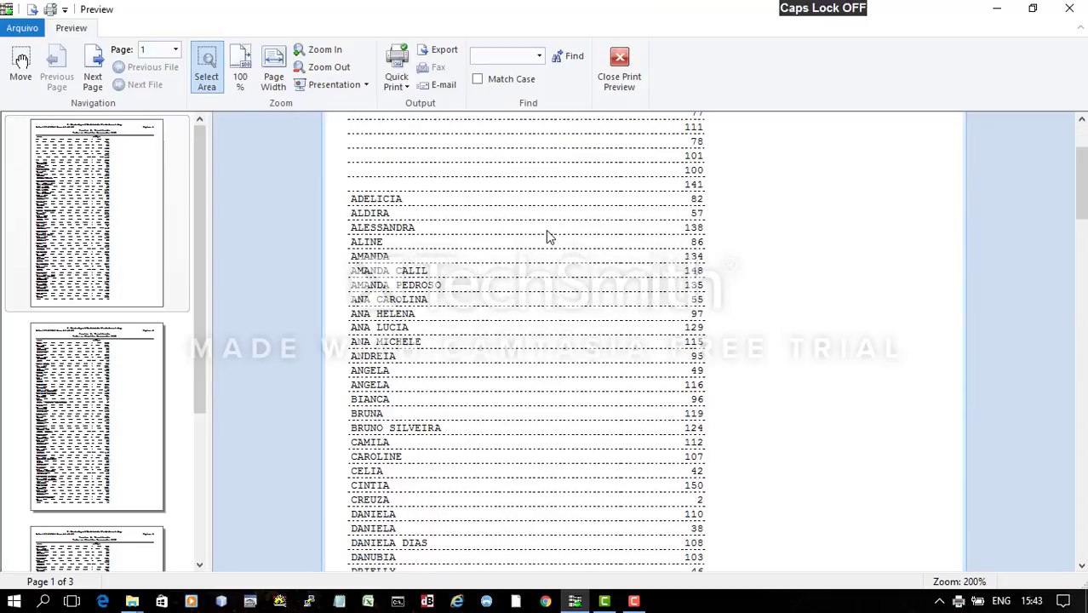
scroll(549, 238, "down", 8)
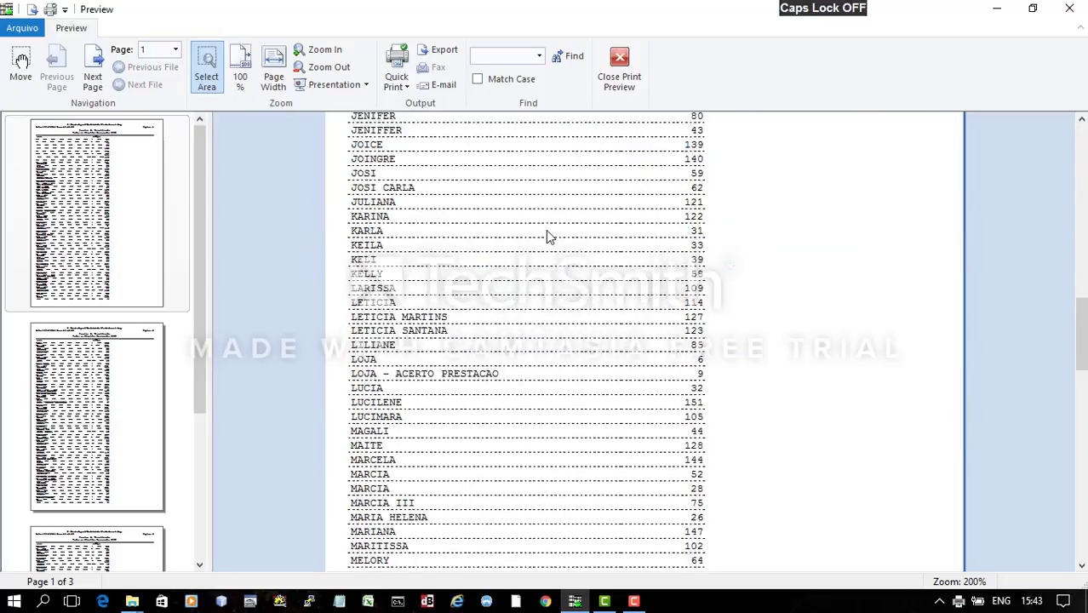
scroll(549, 238, "down", 4)
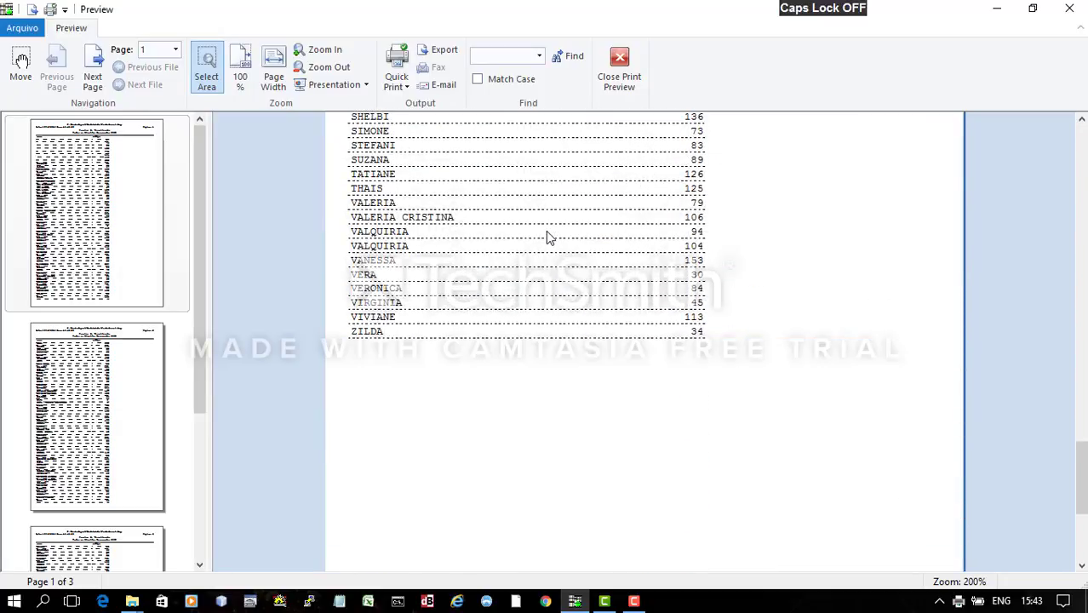
scroll(549, 237, "up", 5)
scroll(549, 238, "up", 13)
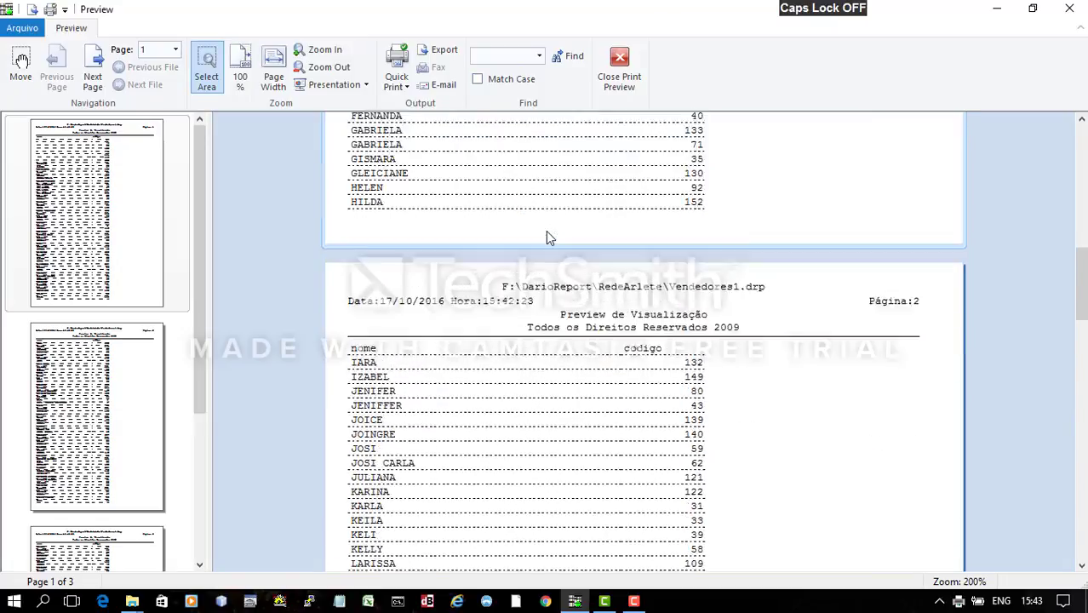
scroll(549, 237, "up", 3)
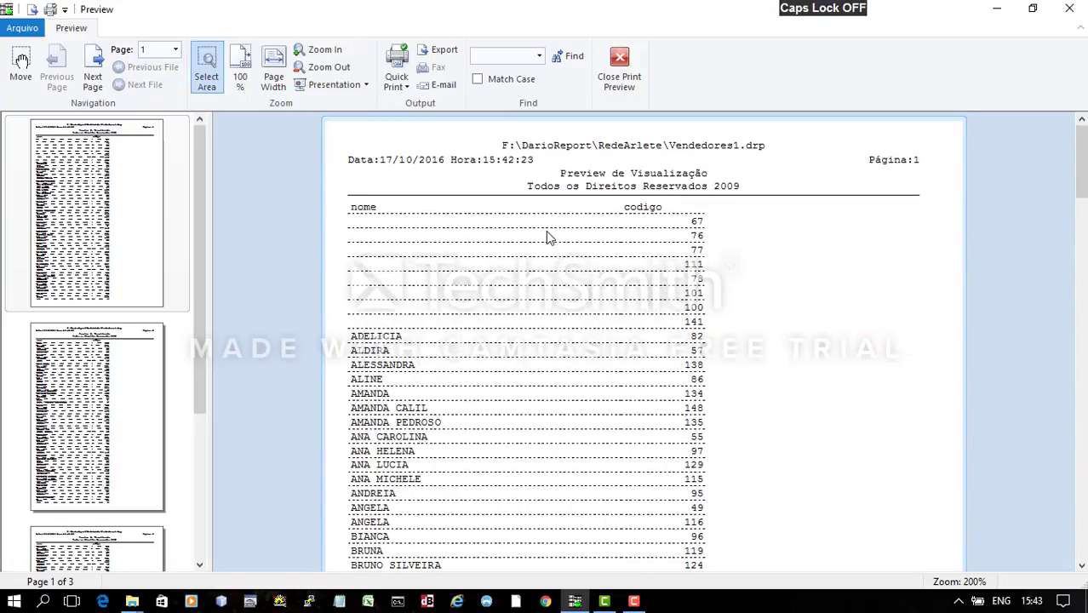
- Close the print preview and save the Vendedores1 report file
left_click(619, 66)
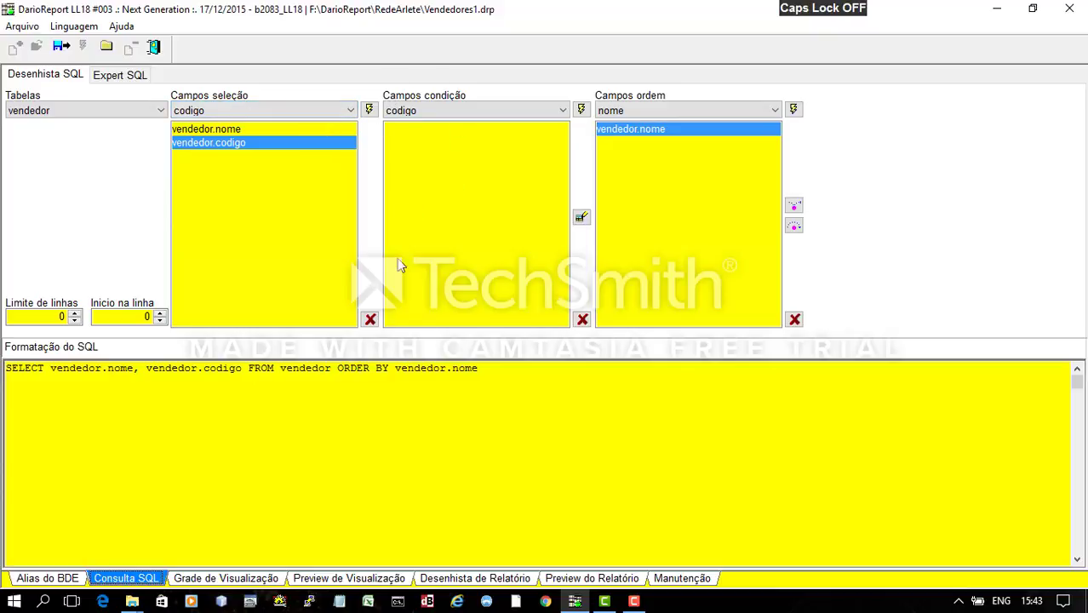
left_click(61, 47)
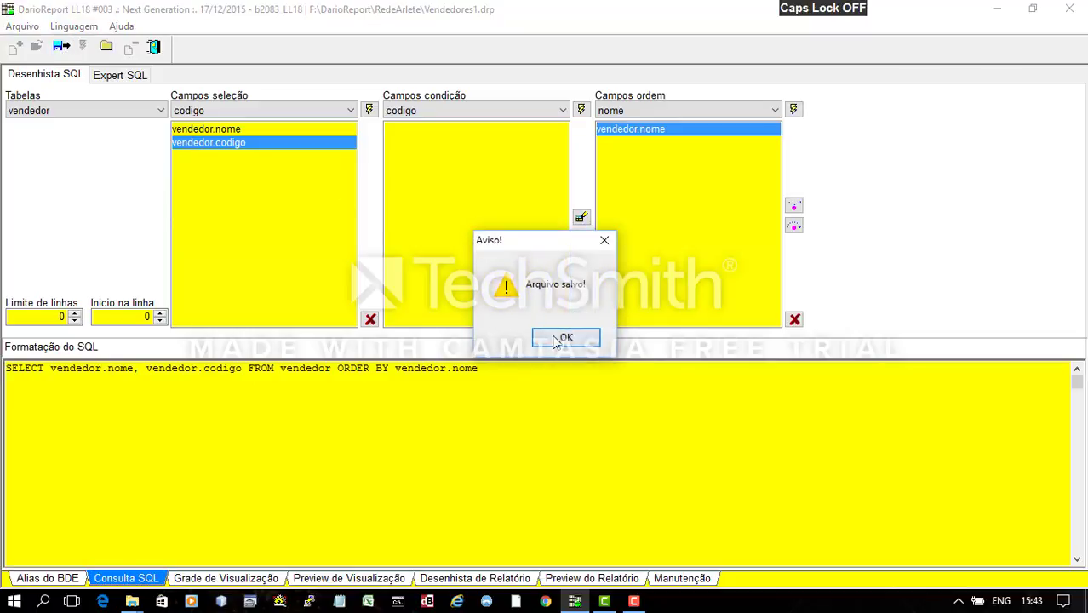
left_click(558, 339)
- Disconnect from the REDEARLETE database alias and connect to it again
left_click(58, 579)
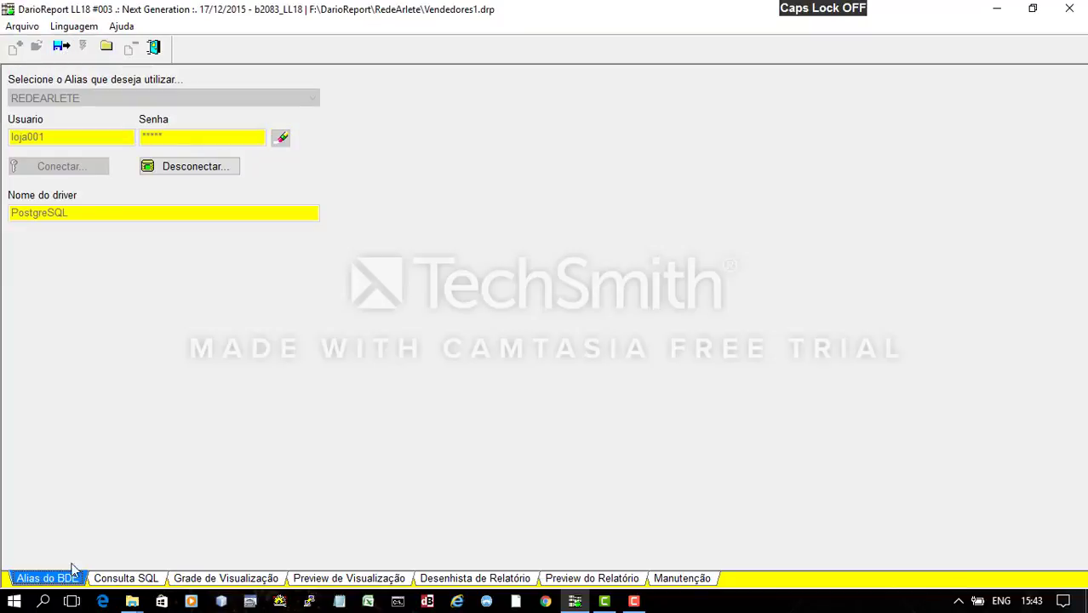
left_click(184, 169)
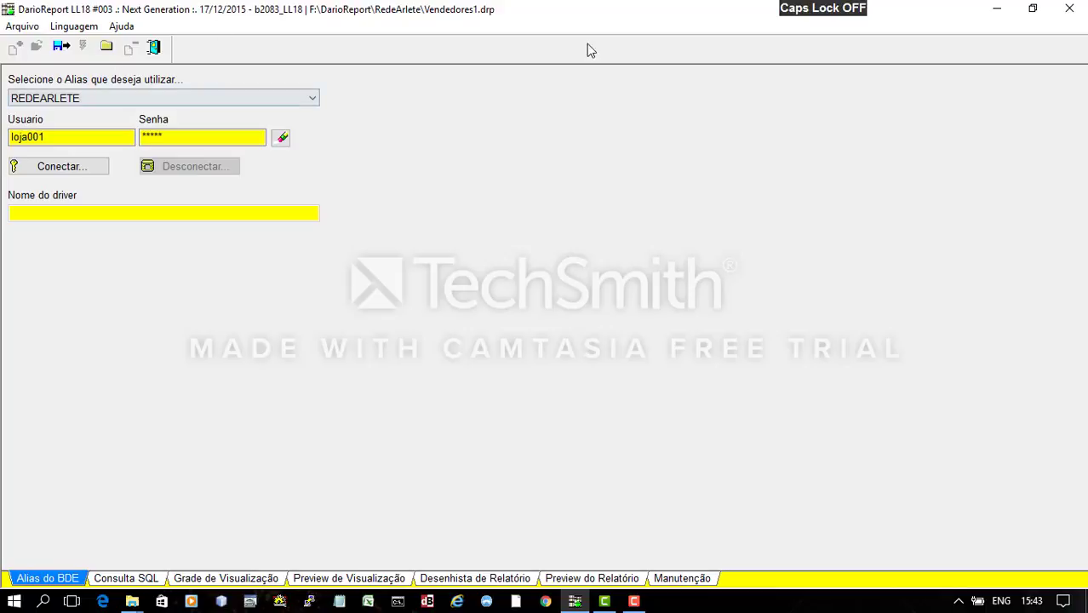
left_click(22, 26)
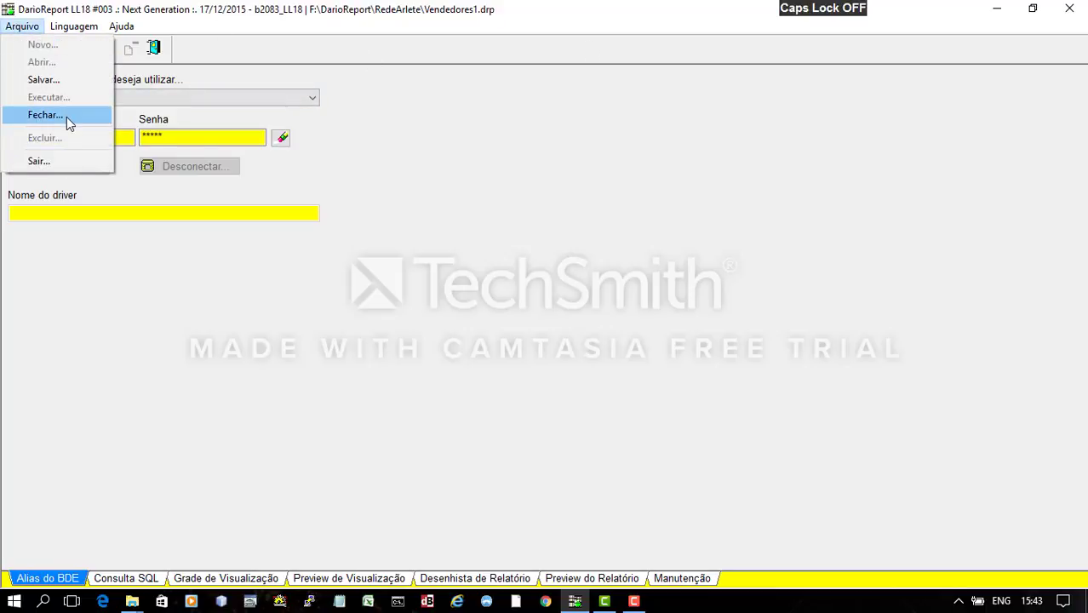
left_click(332, 202)
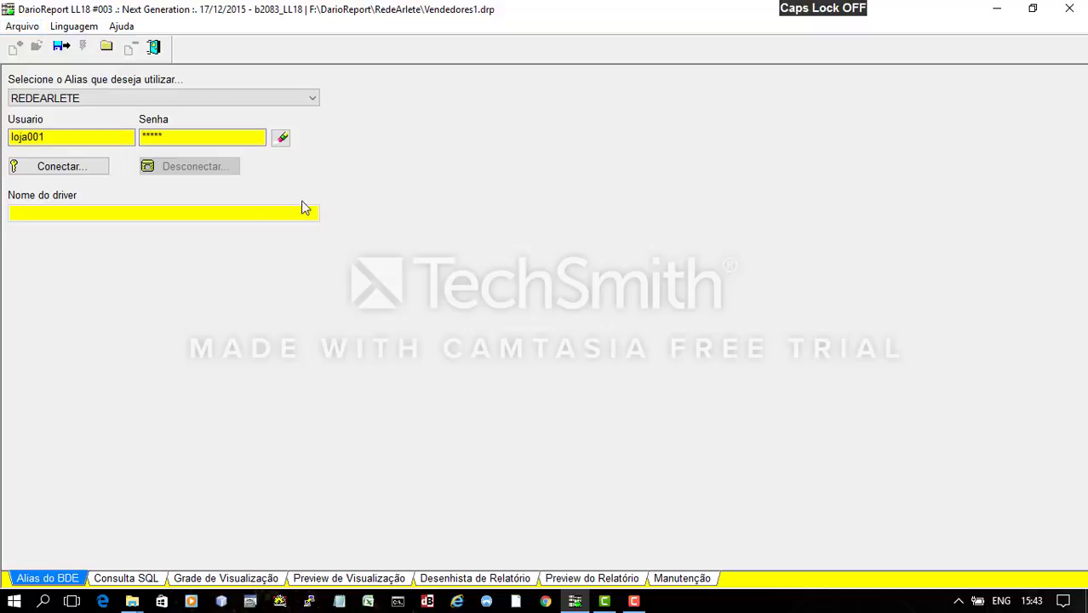
left_click(74, 170)
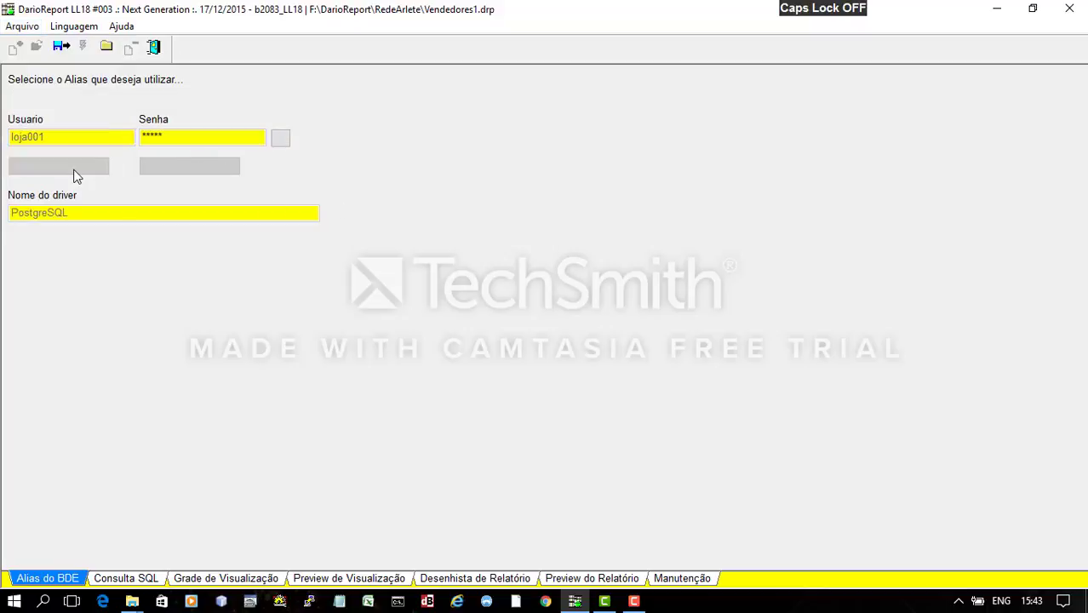
- Close the Vendedores1 report, saving the file before closing
left_click(32, 29)
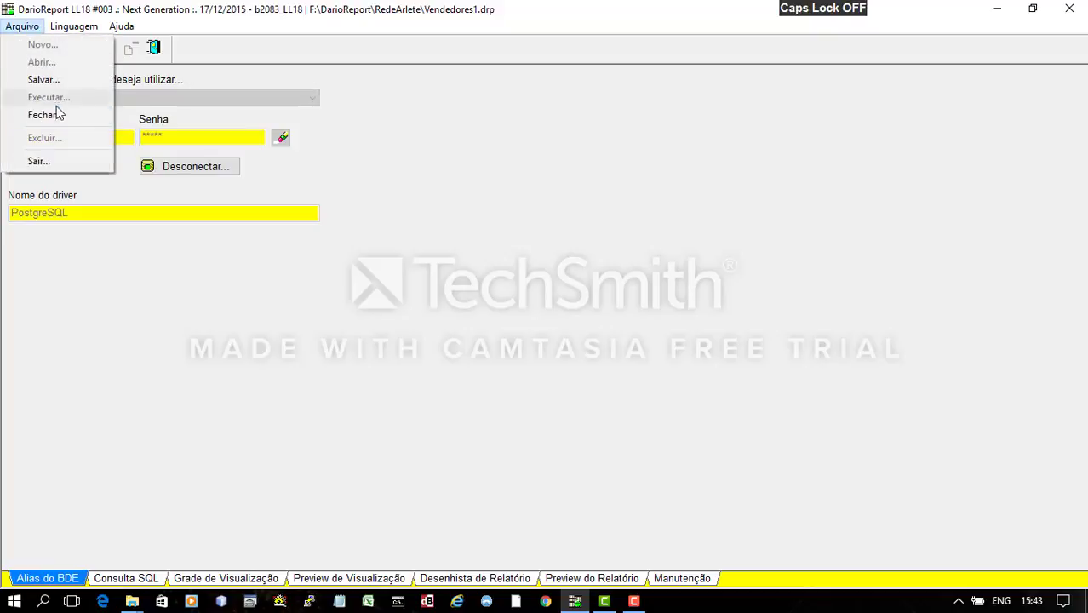
left_click(252, 315)
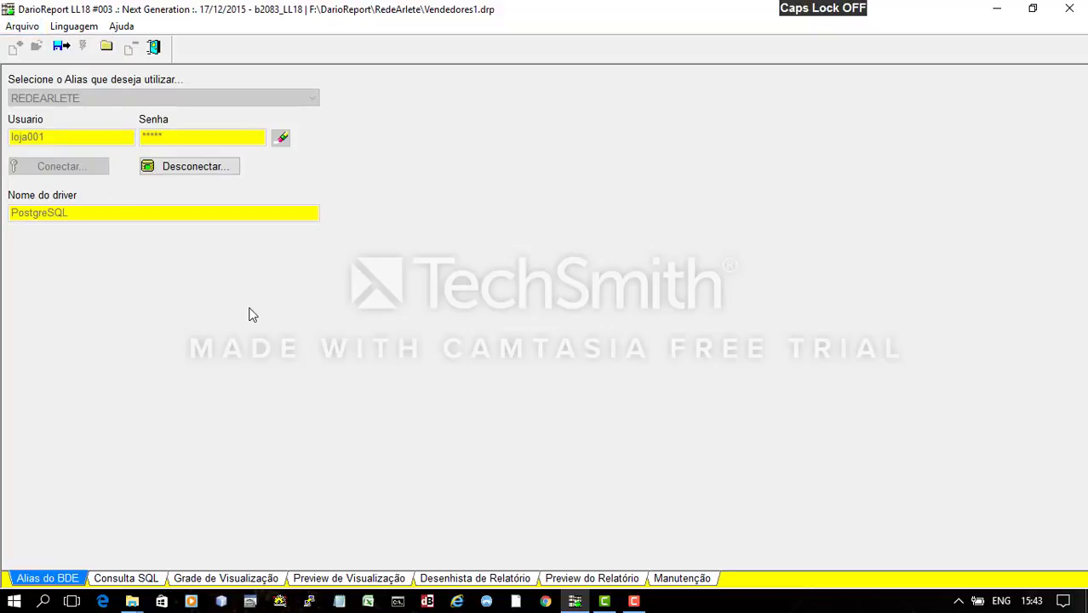
left_click(110, 51)
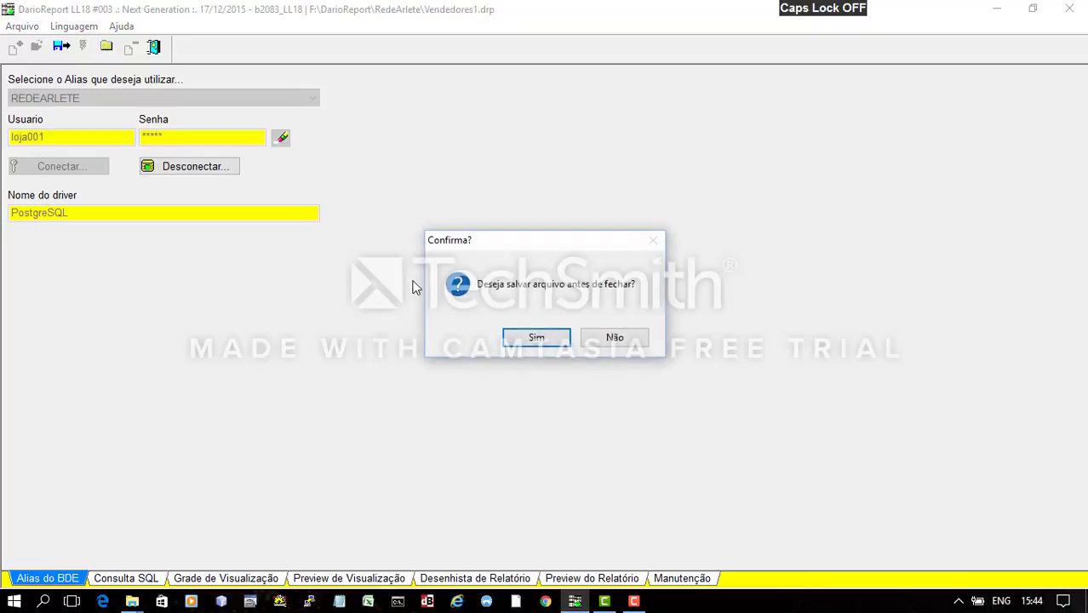
left_click(545, 339)
left_click(563, 338)
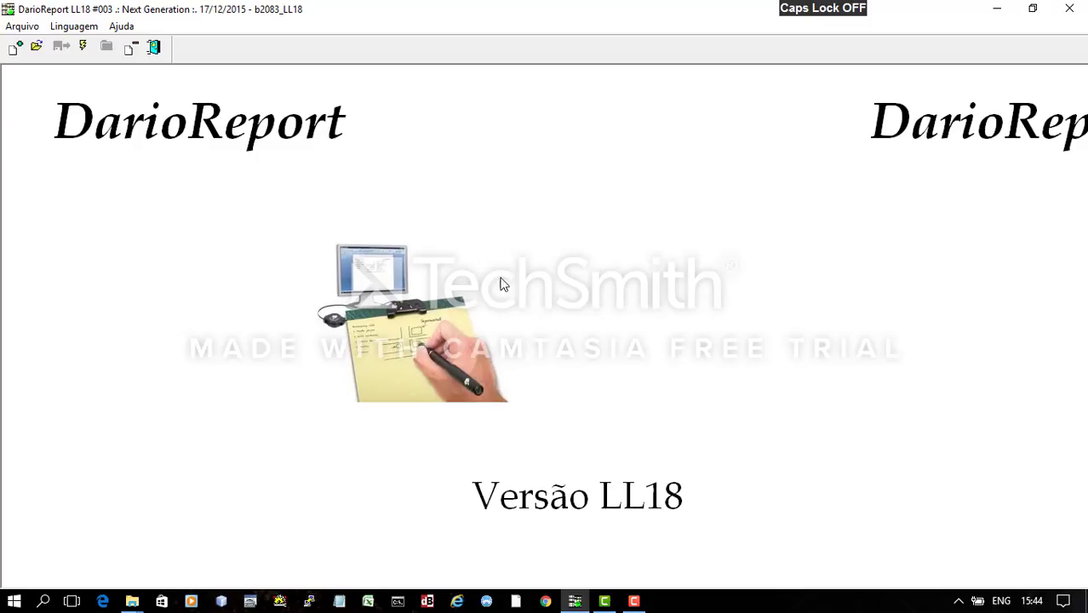
- Execute the saved report Vendedores1.drp from the RedeArlete folder
left_click(22, 26)
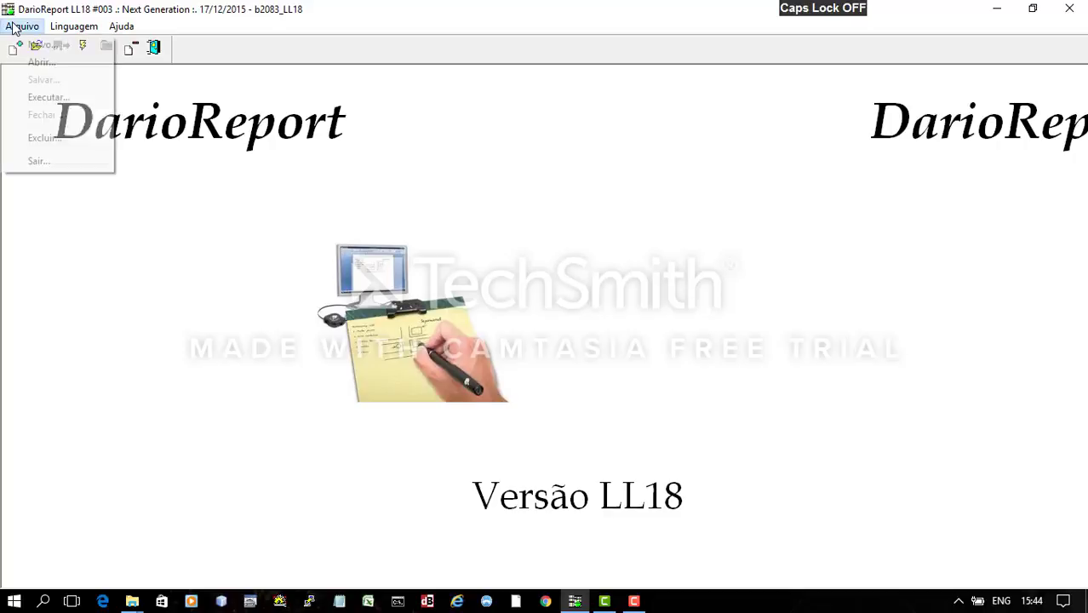
left_click(78, 99)
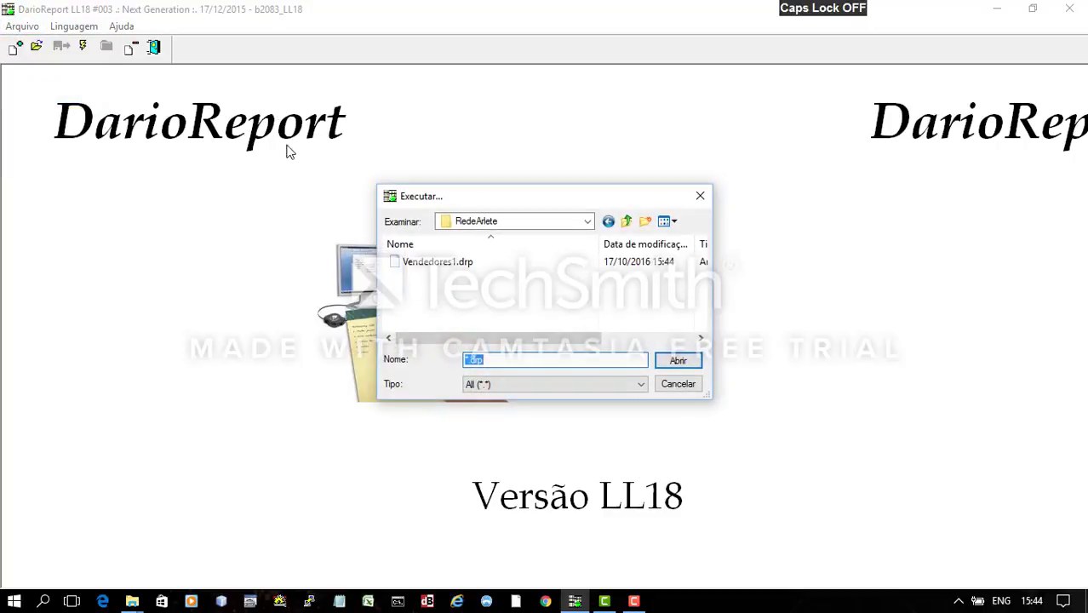
left_click(437, 261)
left_click(673, 360)
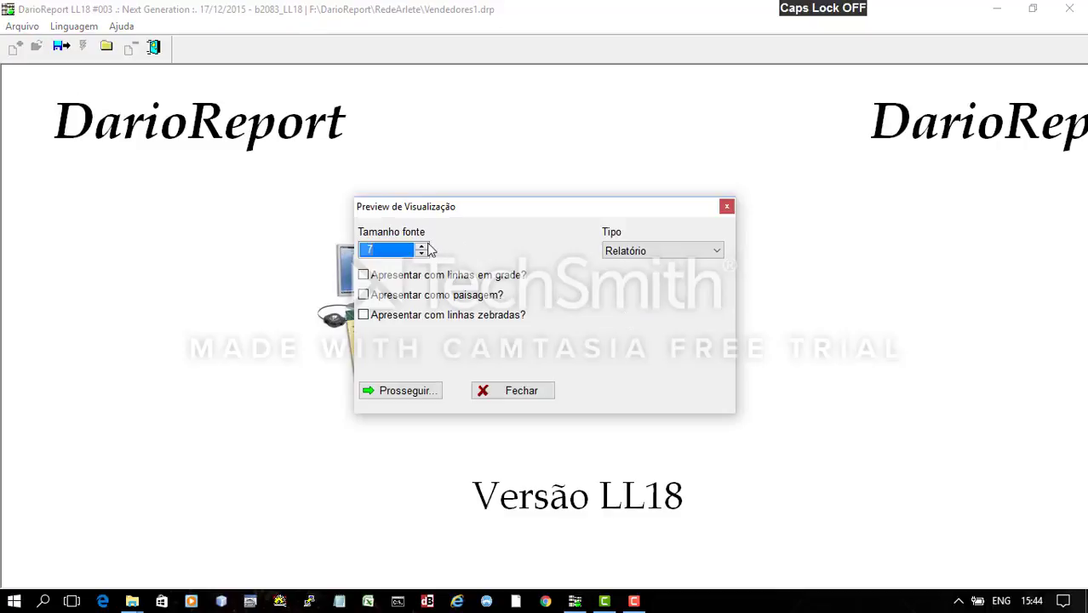
- Raise the preview font size by three and generate the Relatório output with the print target directed to Preview
left_click(422, 246)
left_click(422, 246)
left_click(422, 246)
left_click(429, 389)
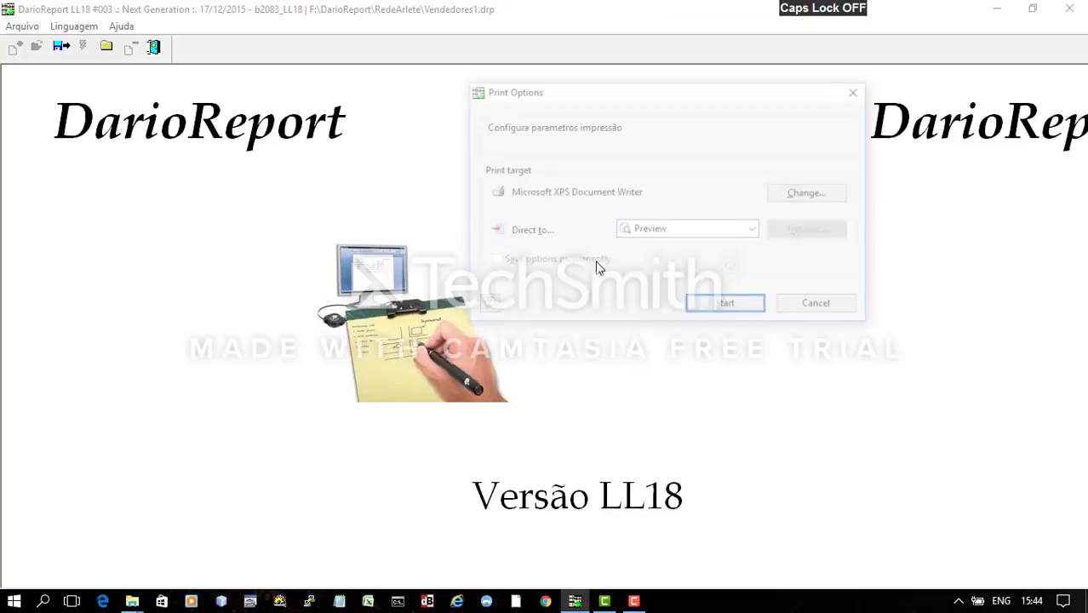
left_click(719, 309)
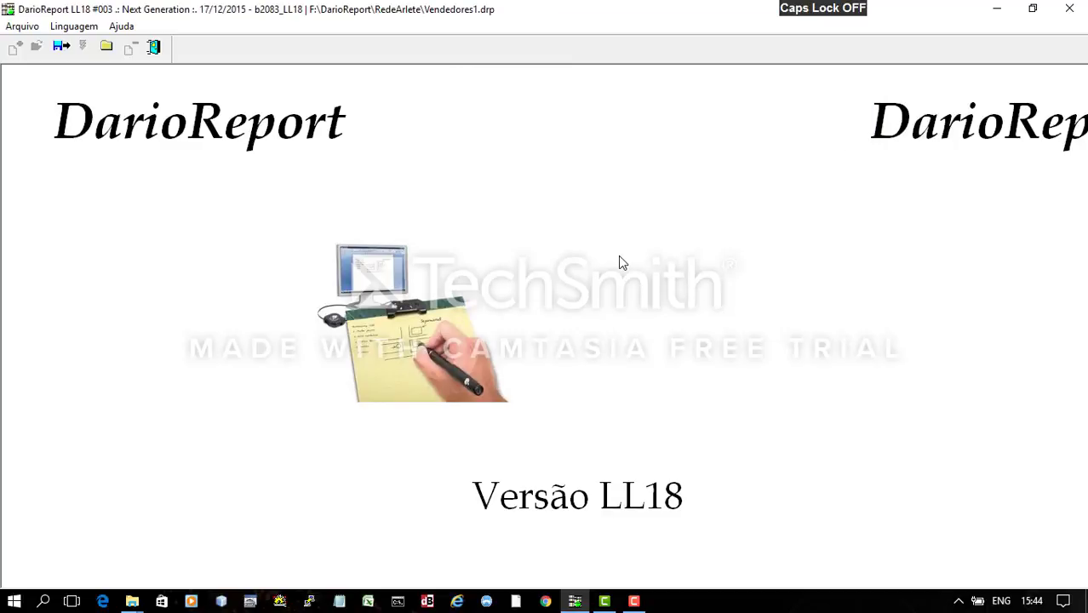